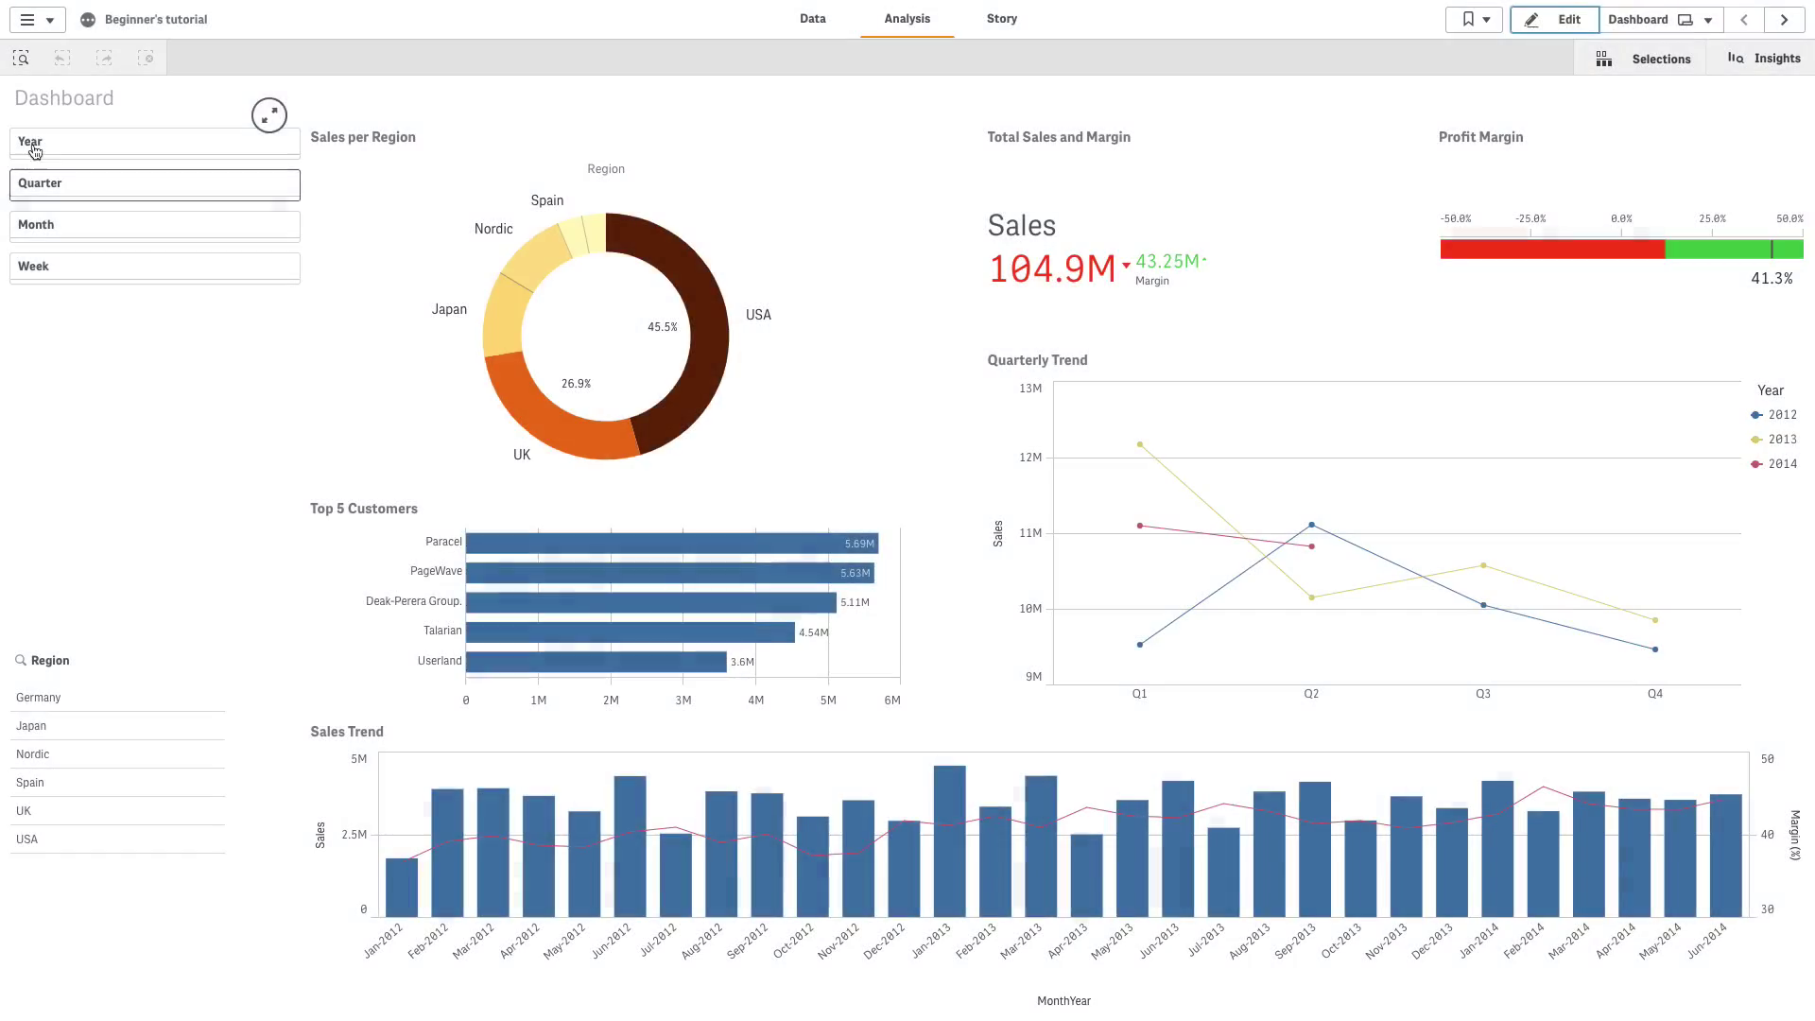
# - Filter the dashboard to Year 2014
pyautogui.click(66, 144)
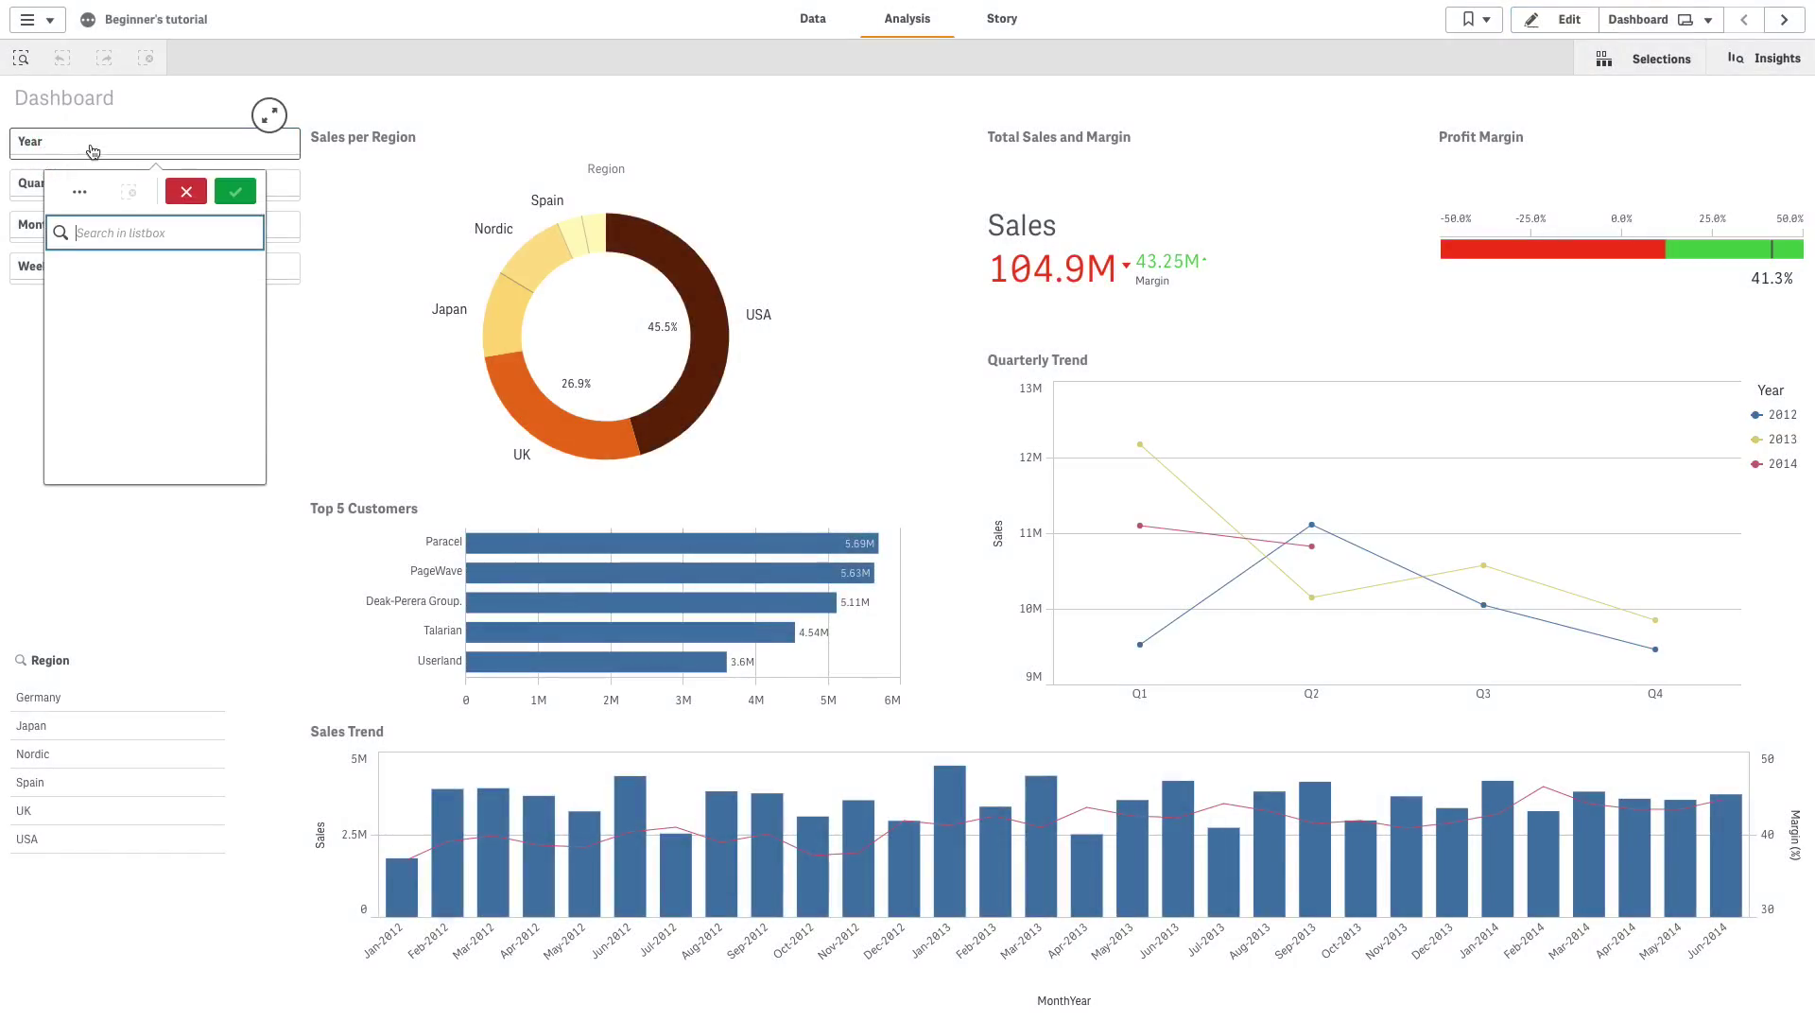
pyautogui.click(144, 322)
pyautogui.click(238, 193)
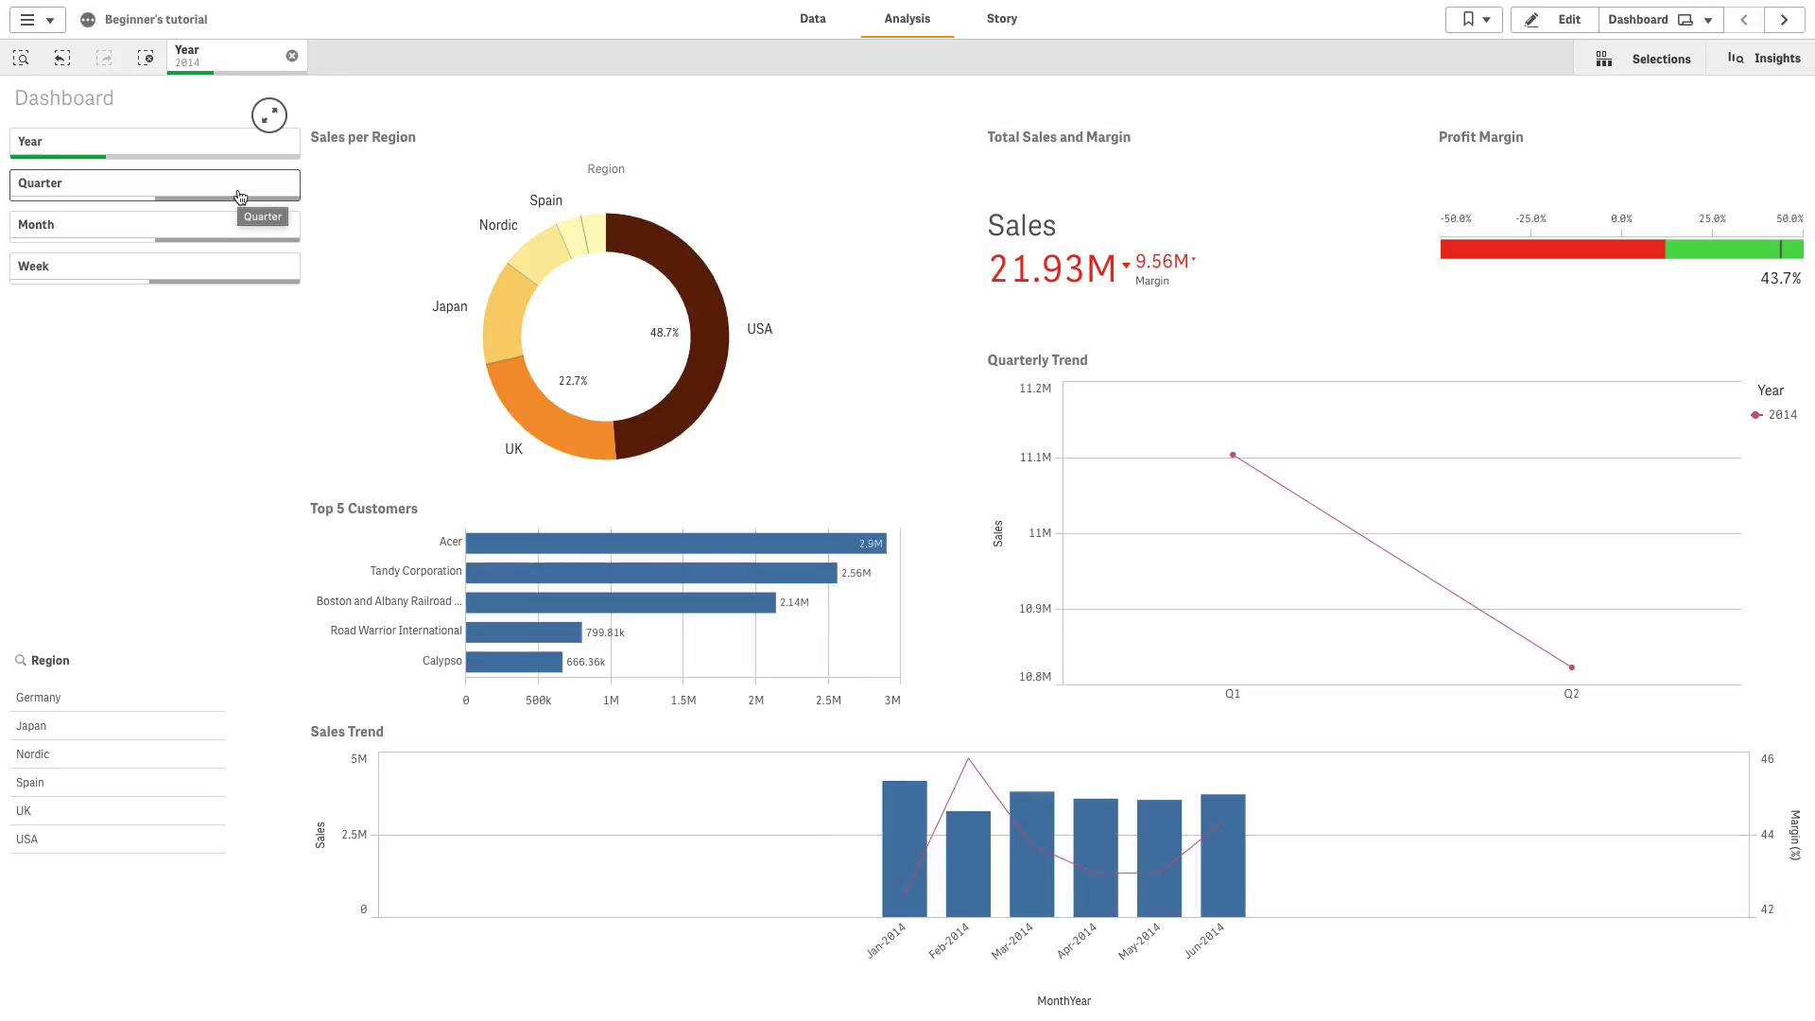
# - Narrow the selection to weeks 13 through 18
pyautogui.click(196, 277)
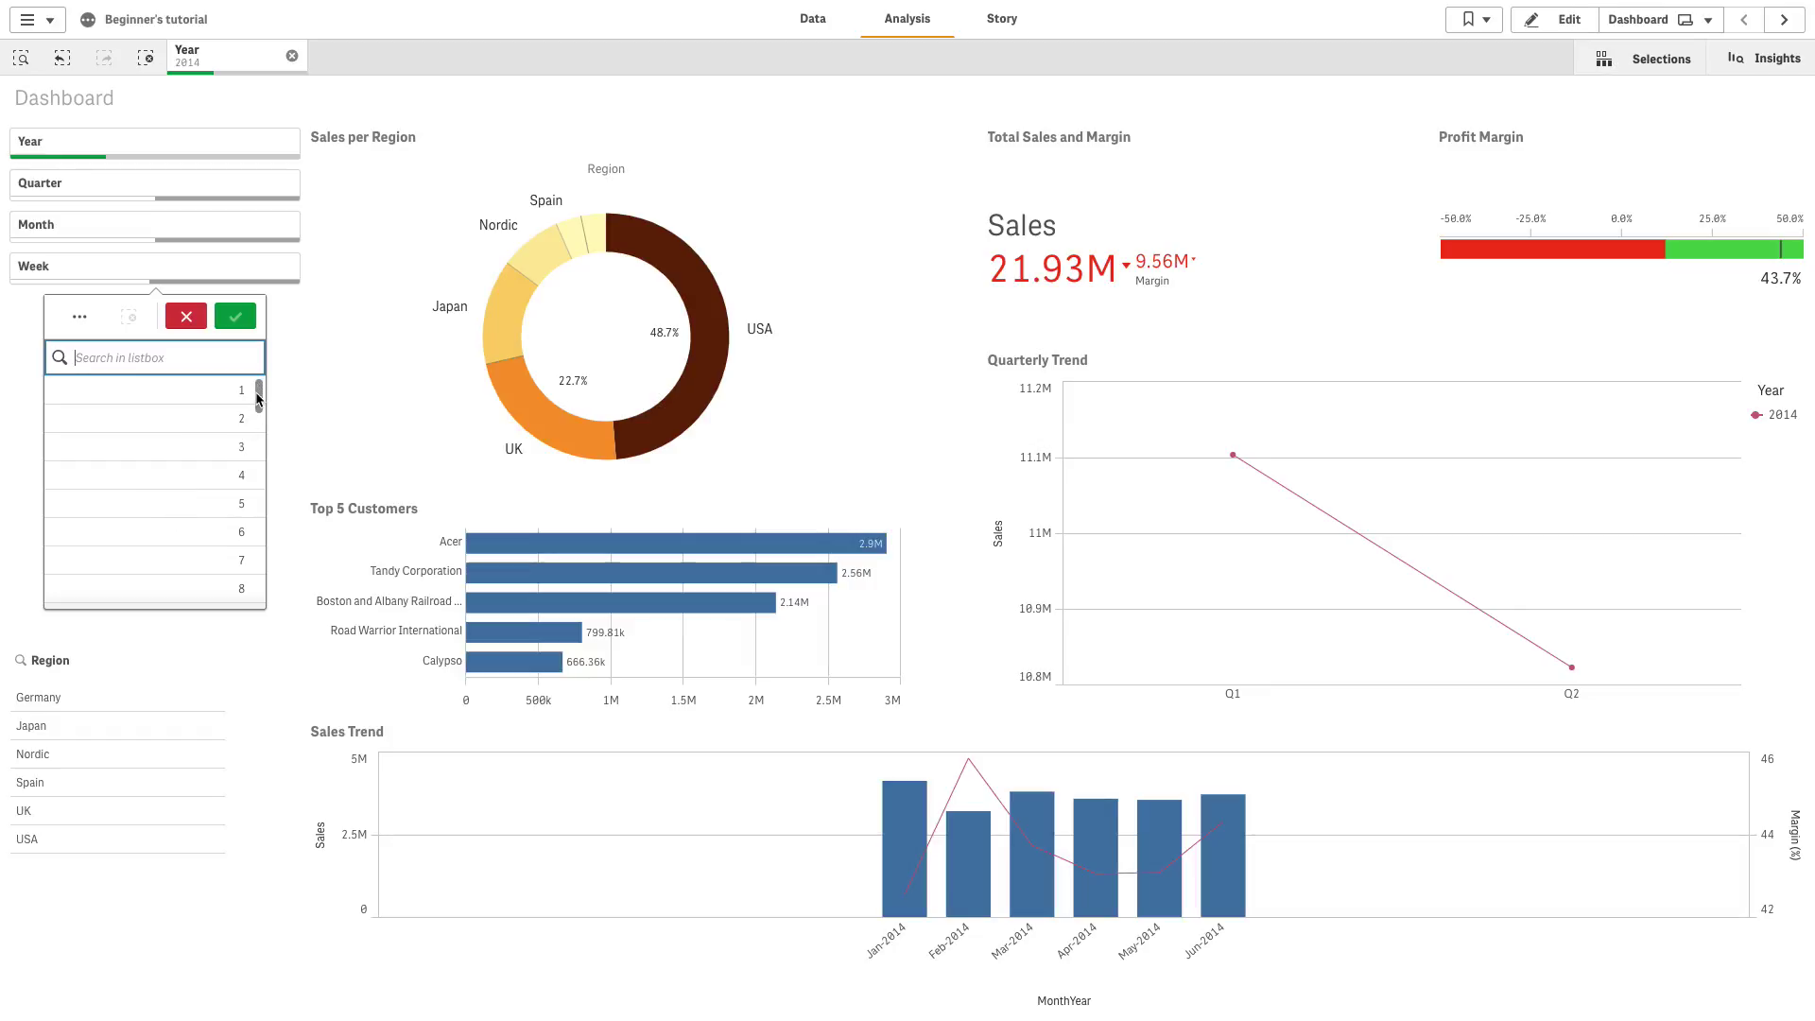
pyautogui.moveTo(258, 399); pyautogui.dragTo(258, 443)
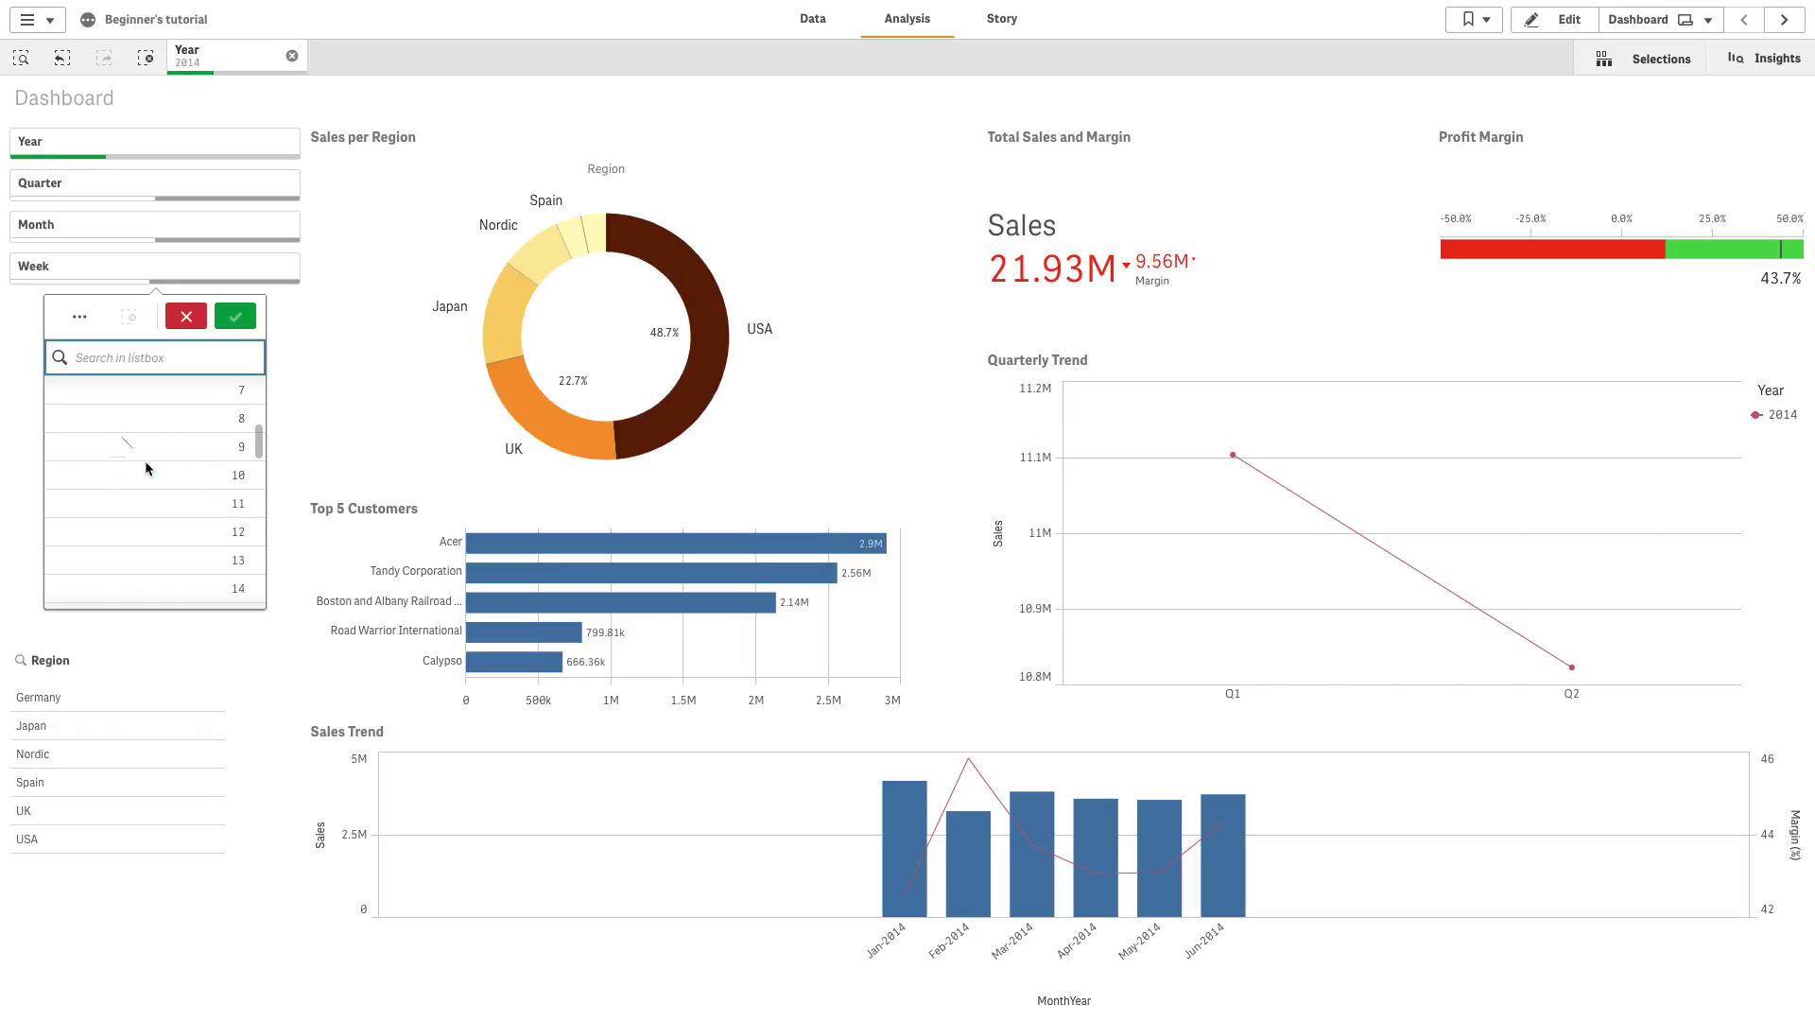
pyautogui.scroll(-2, 145, 461)
pyautogui.moveTo(145, 456); pyautogui.dragTo(154, 590)
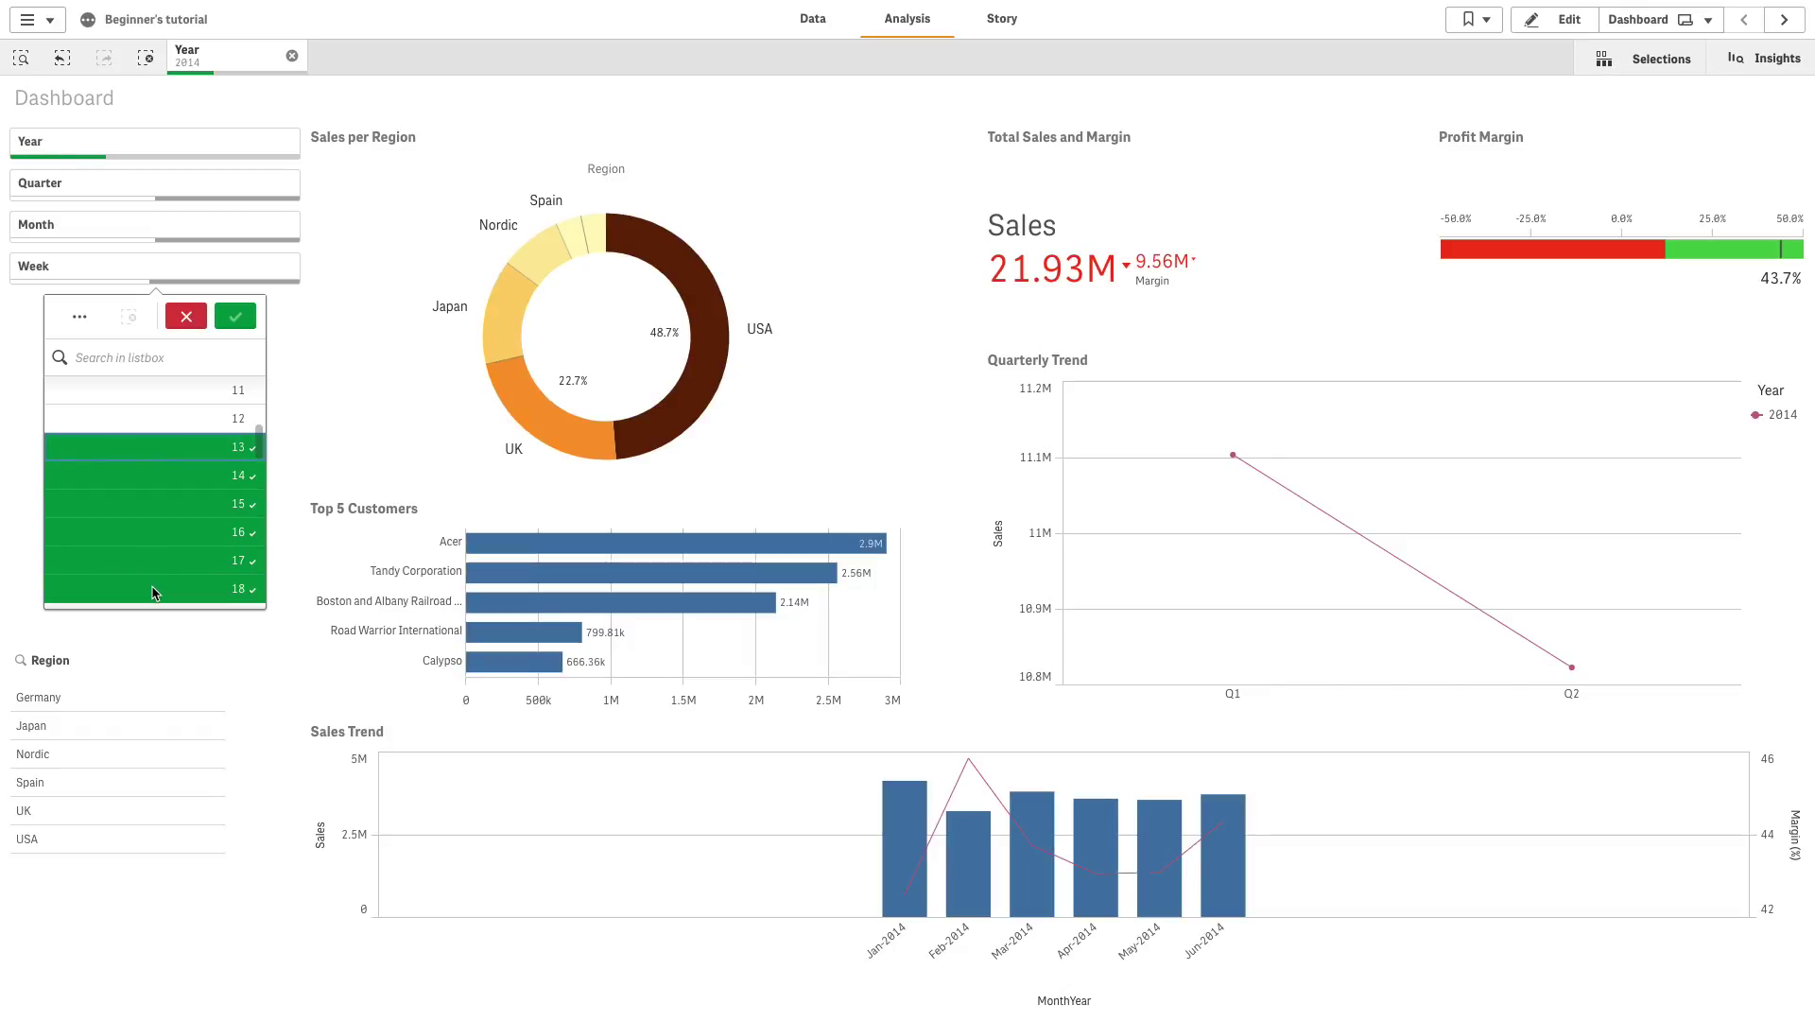
pyautogui.click(235, 318)
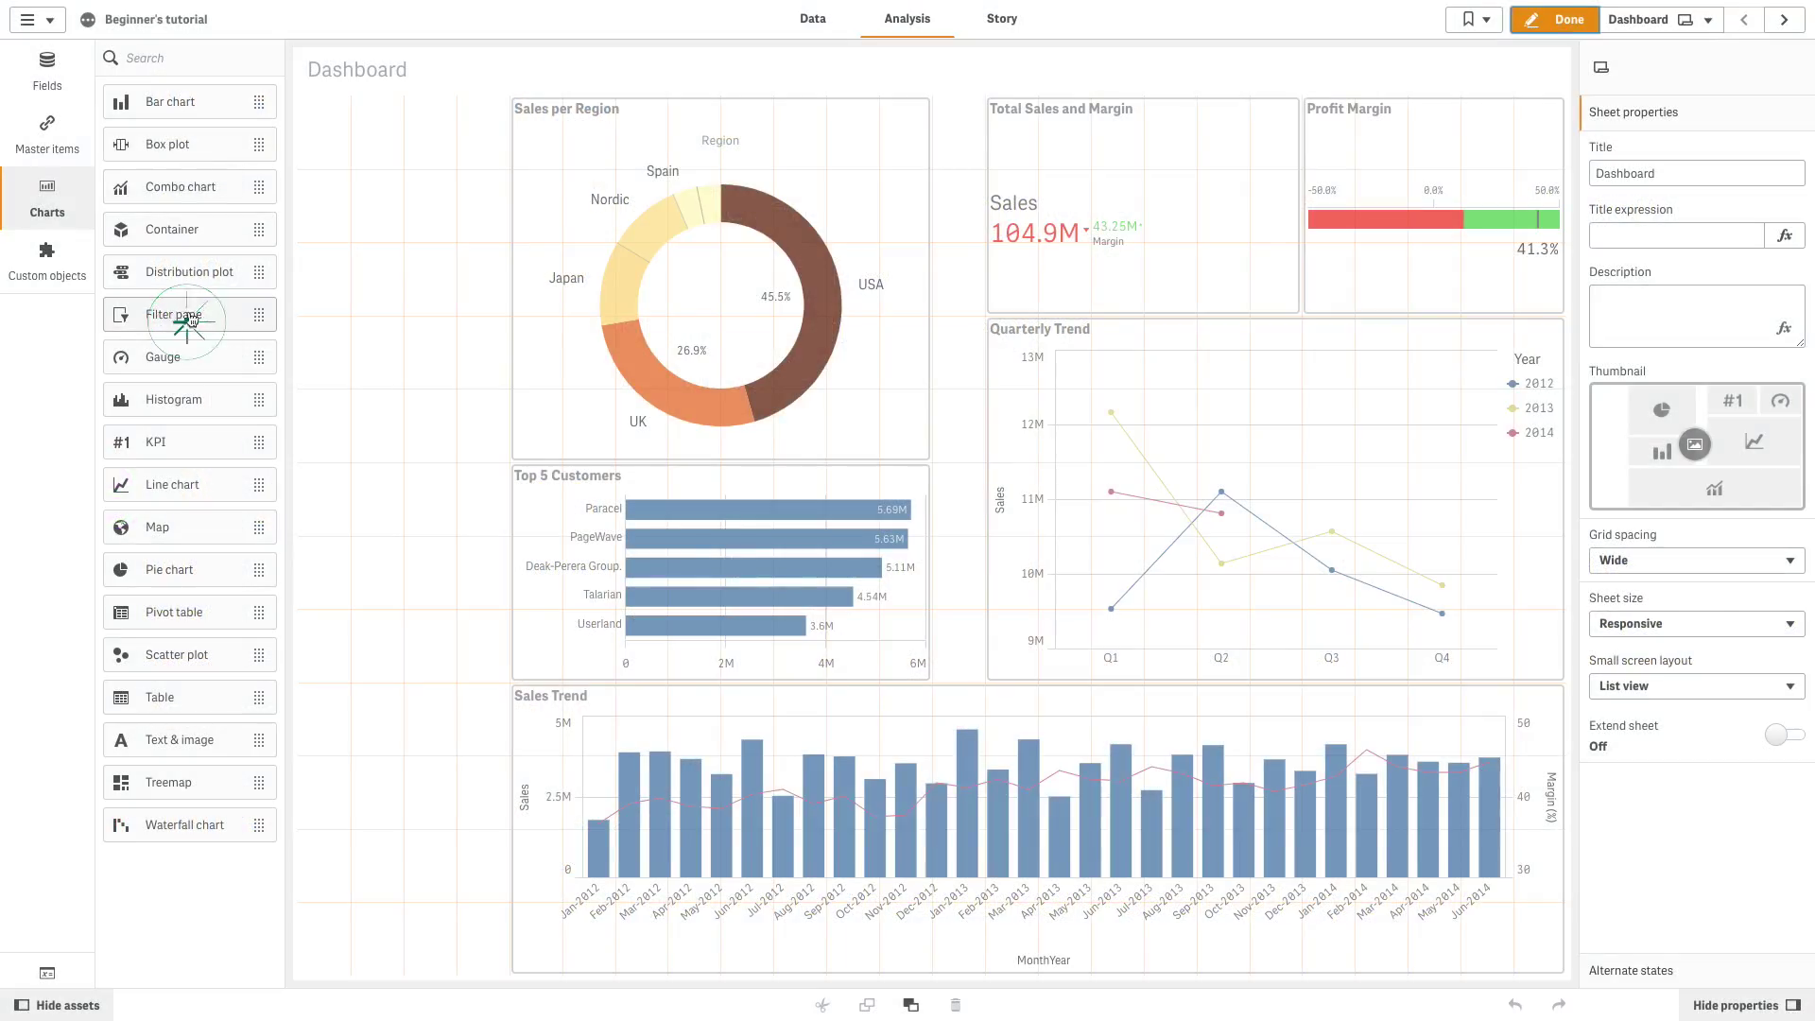
# - Place a new filter pane in the left column with the Year and Quarter fields
pyautogui.moveTo(303, 271); pyautogui.dragTo(329, 252)
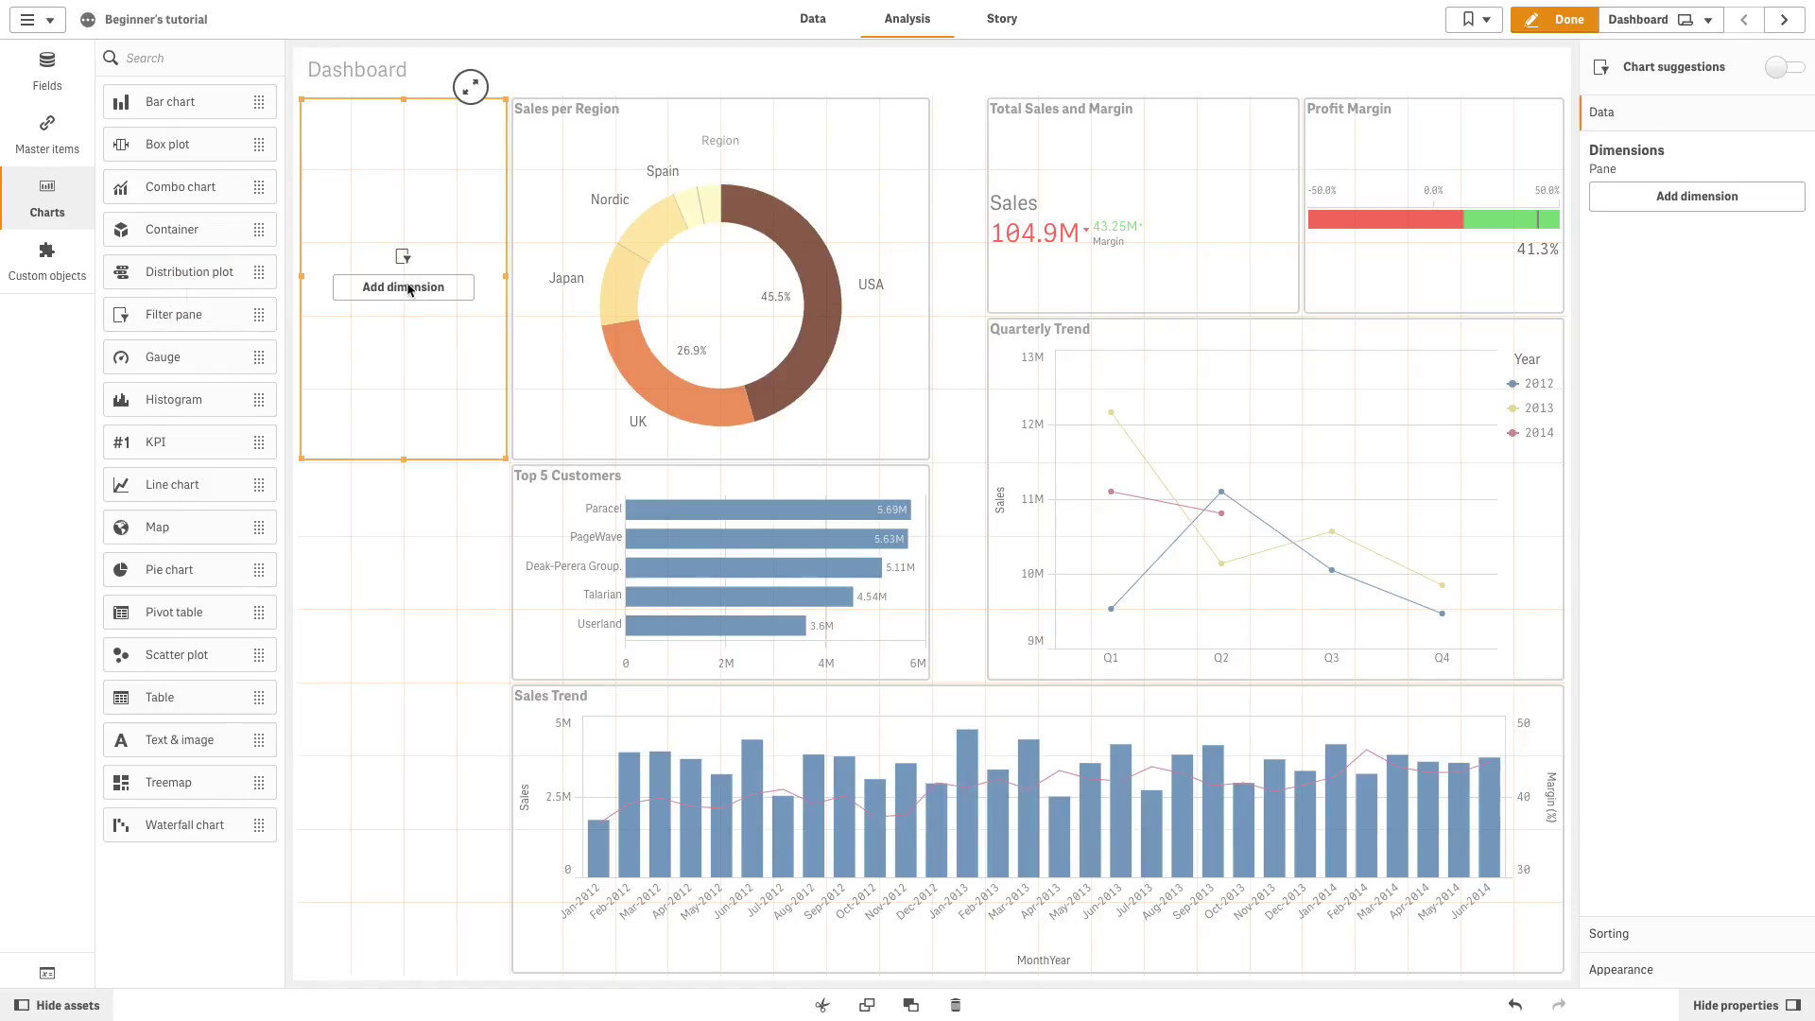
pyautogui.click(408, 289)
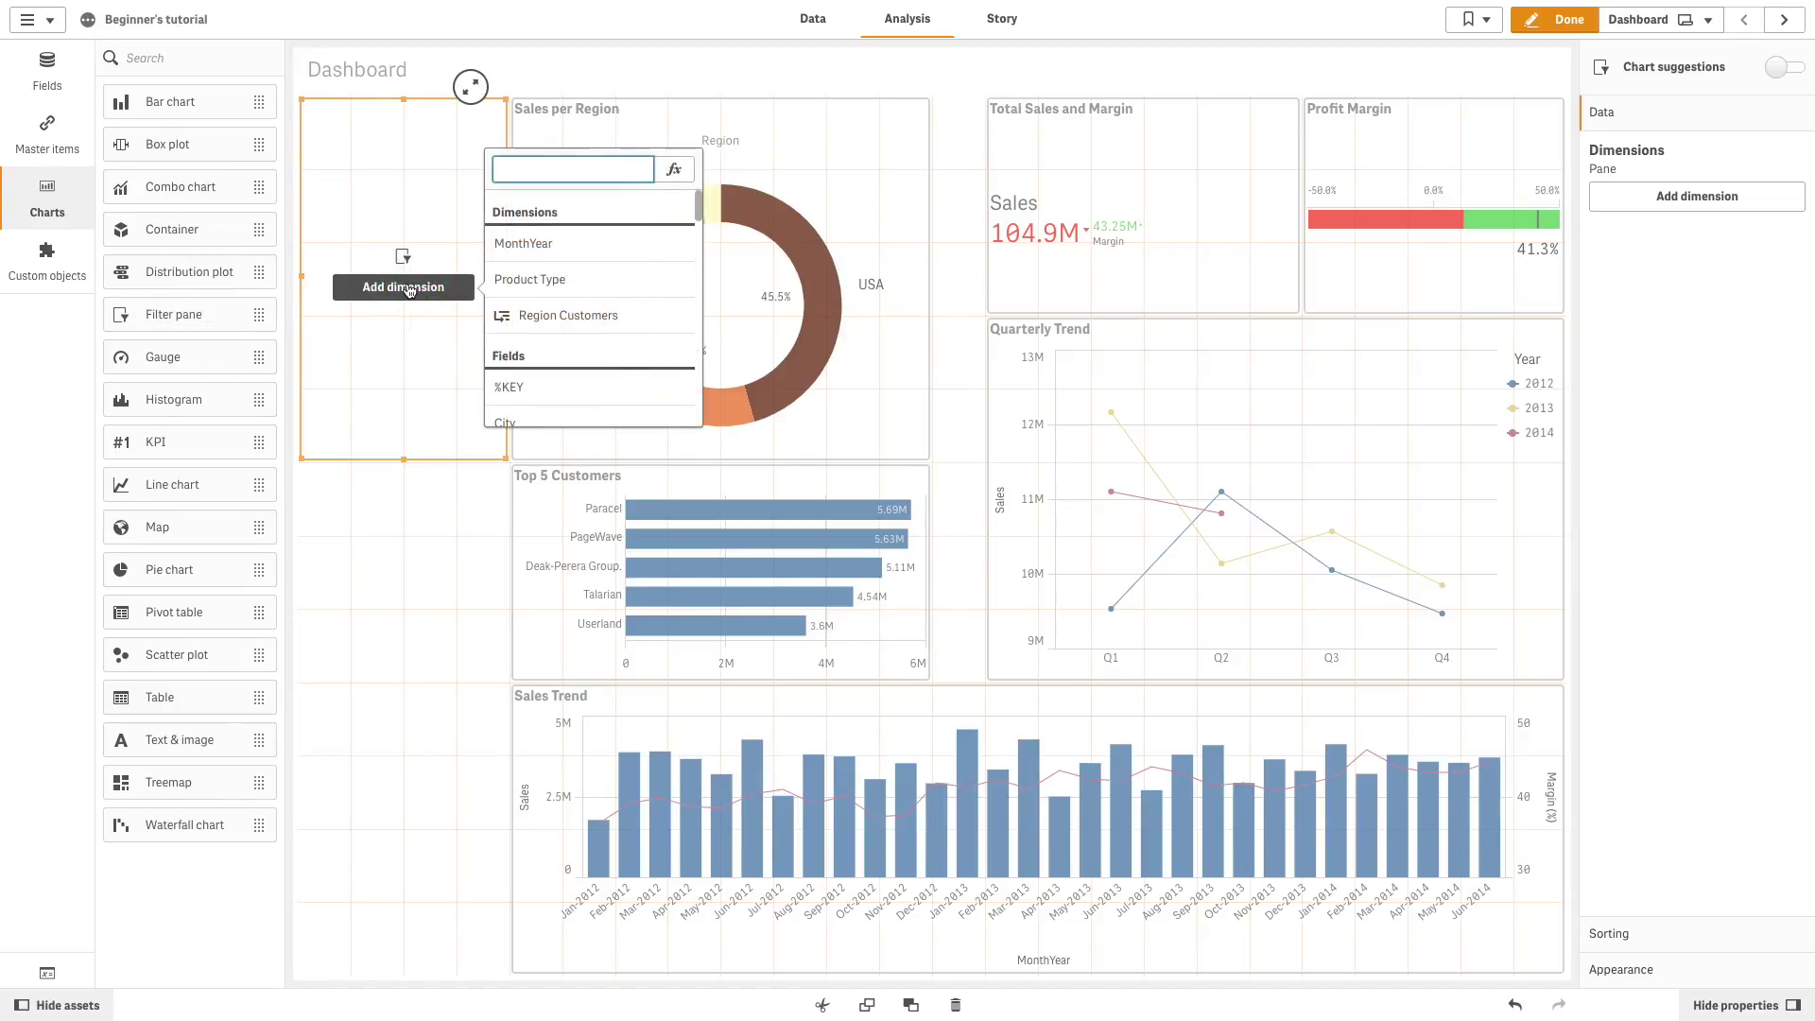
pyautogui.write('YEar')
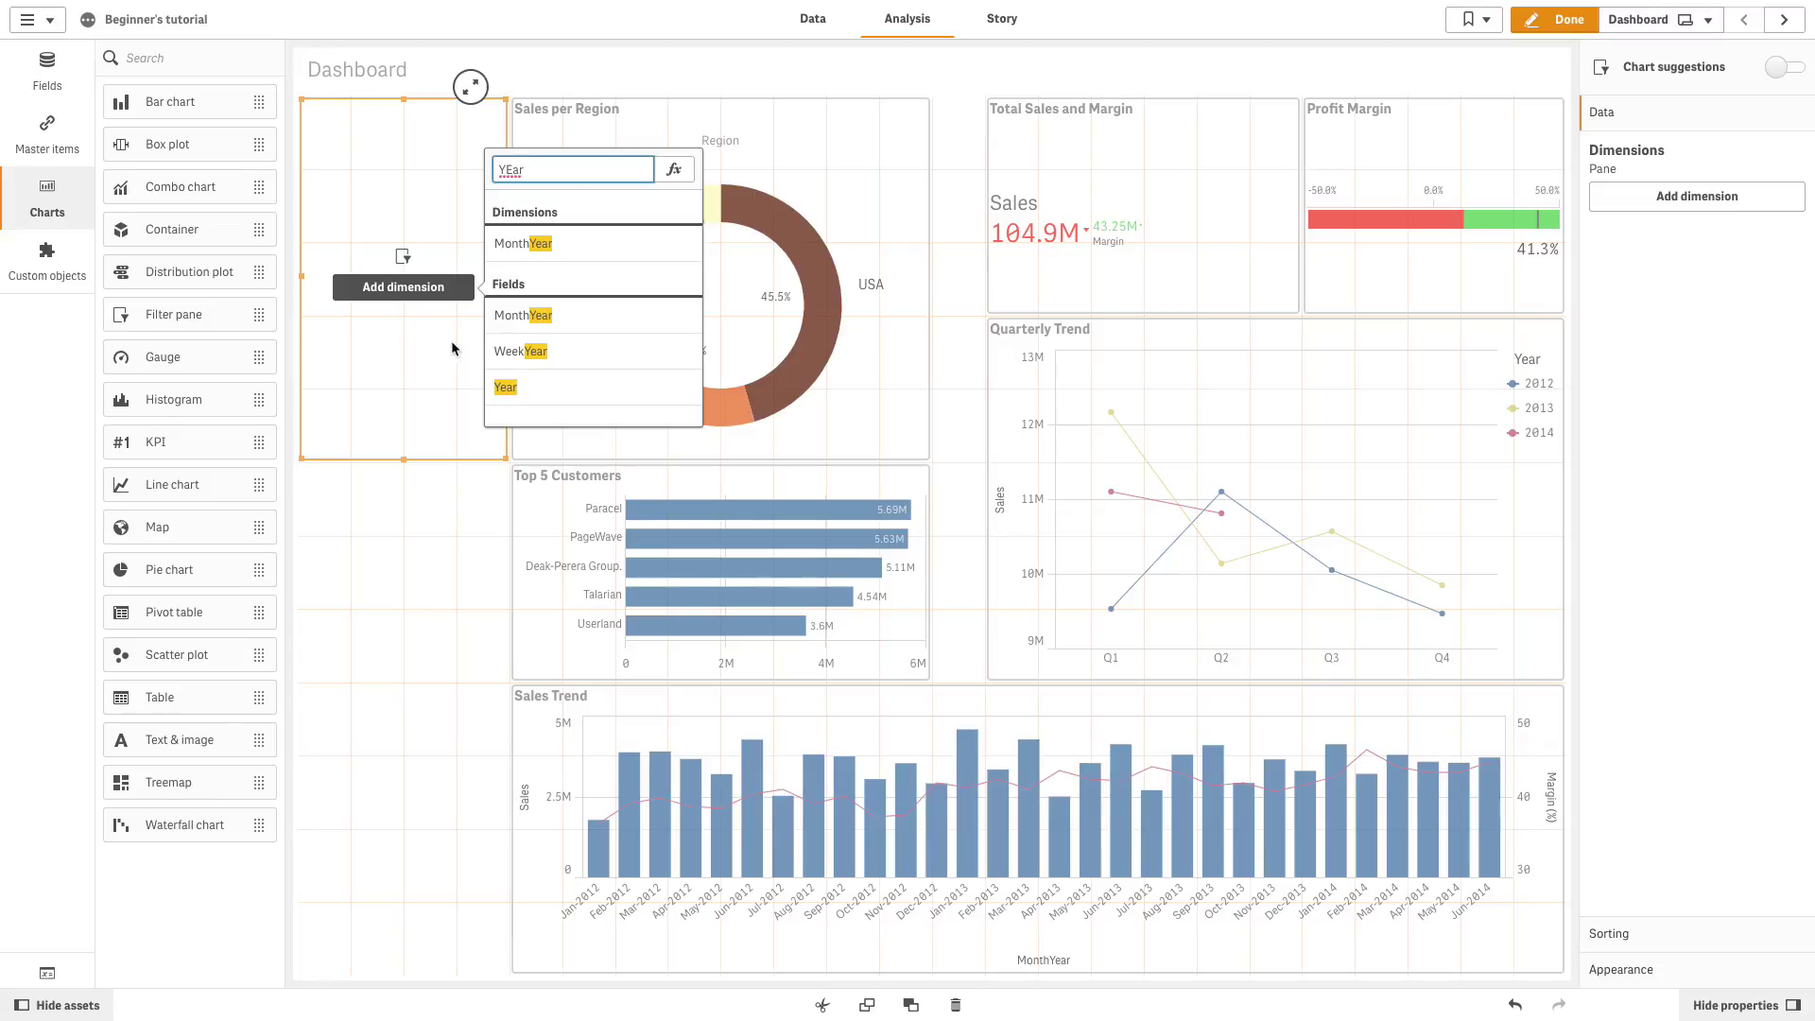
pyautogui.click(509, 386)
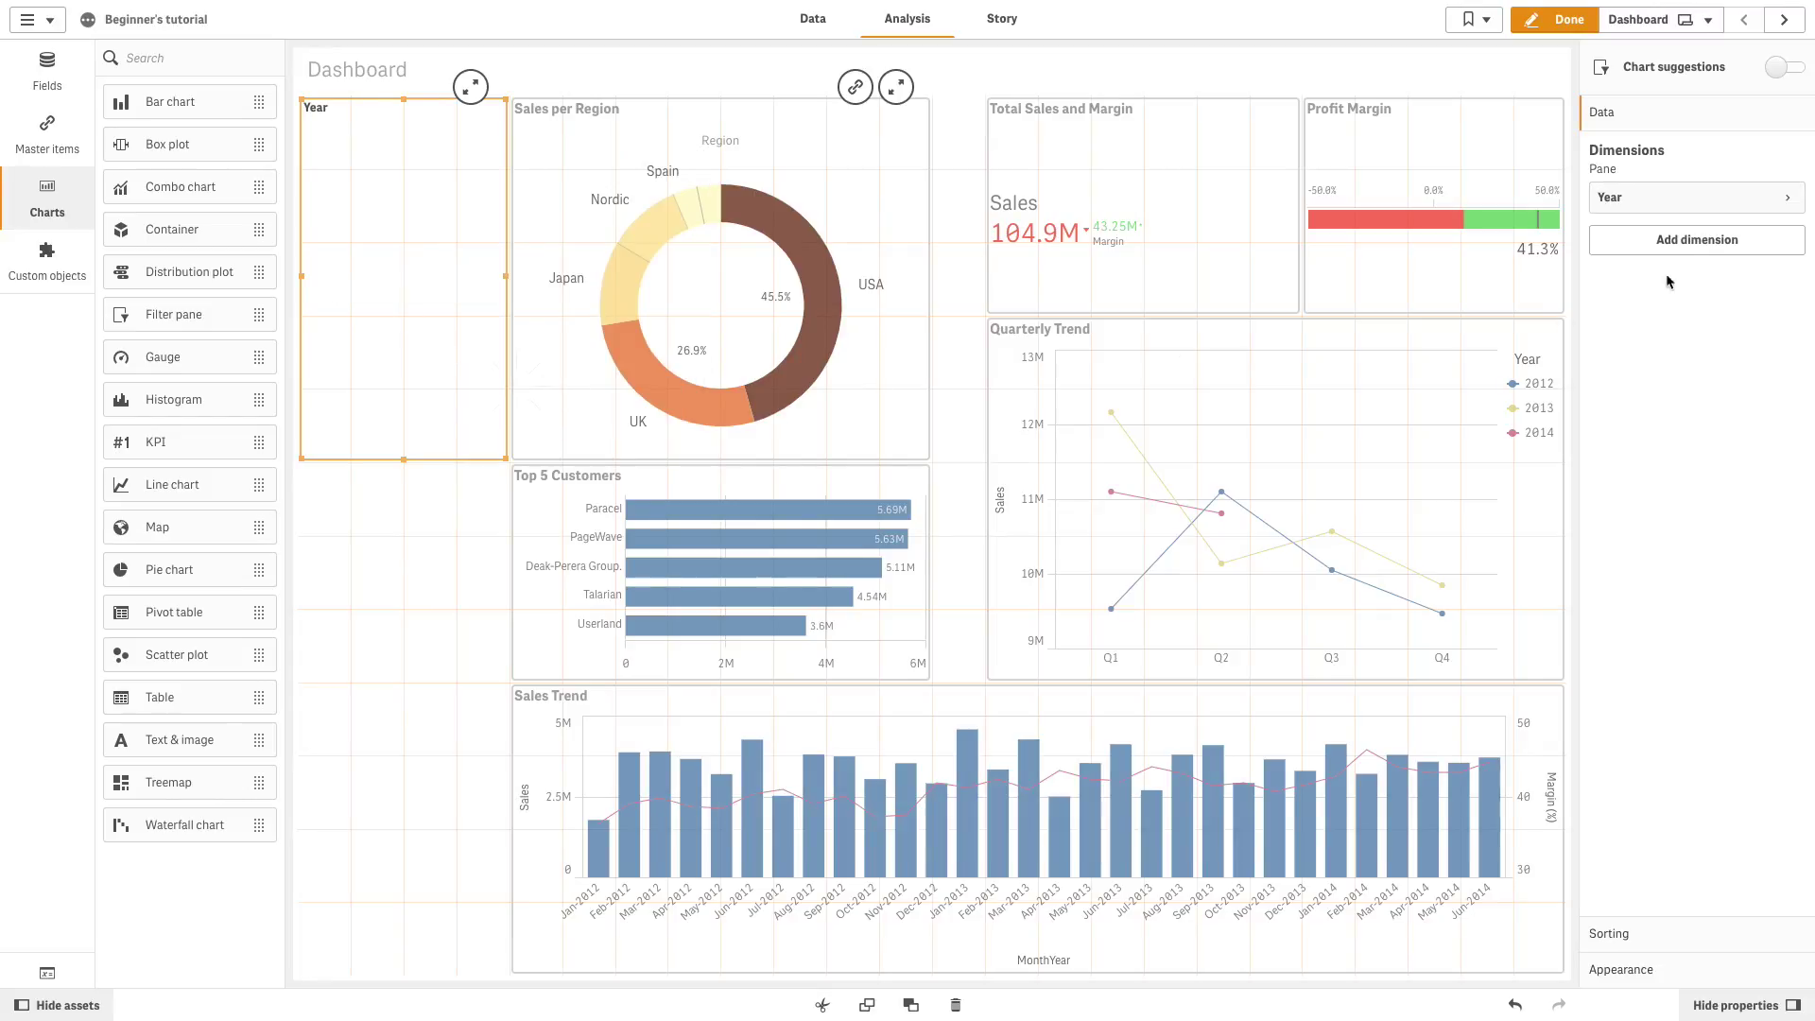
pyautogui.click(1702, 248)
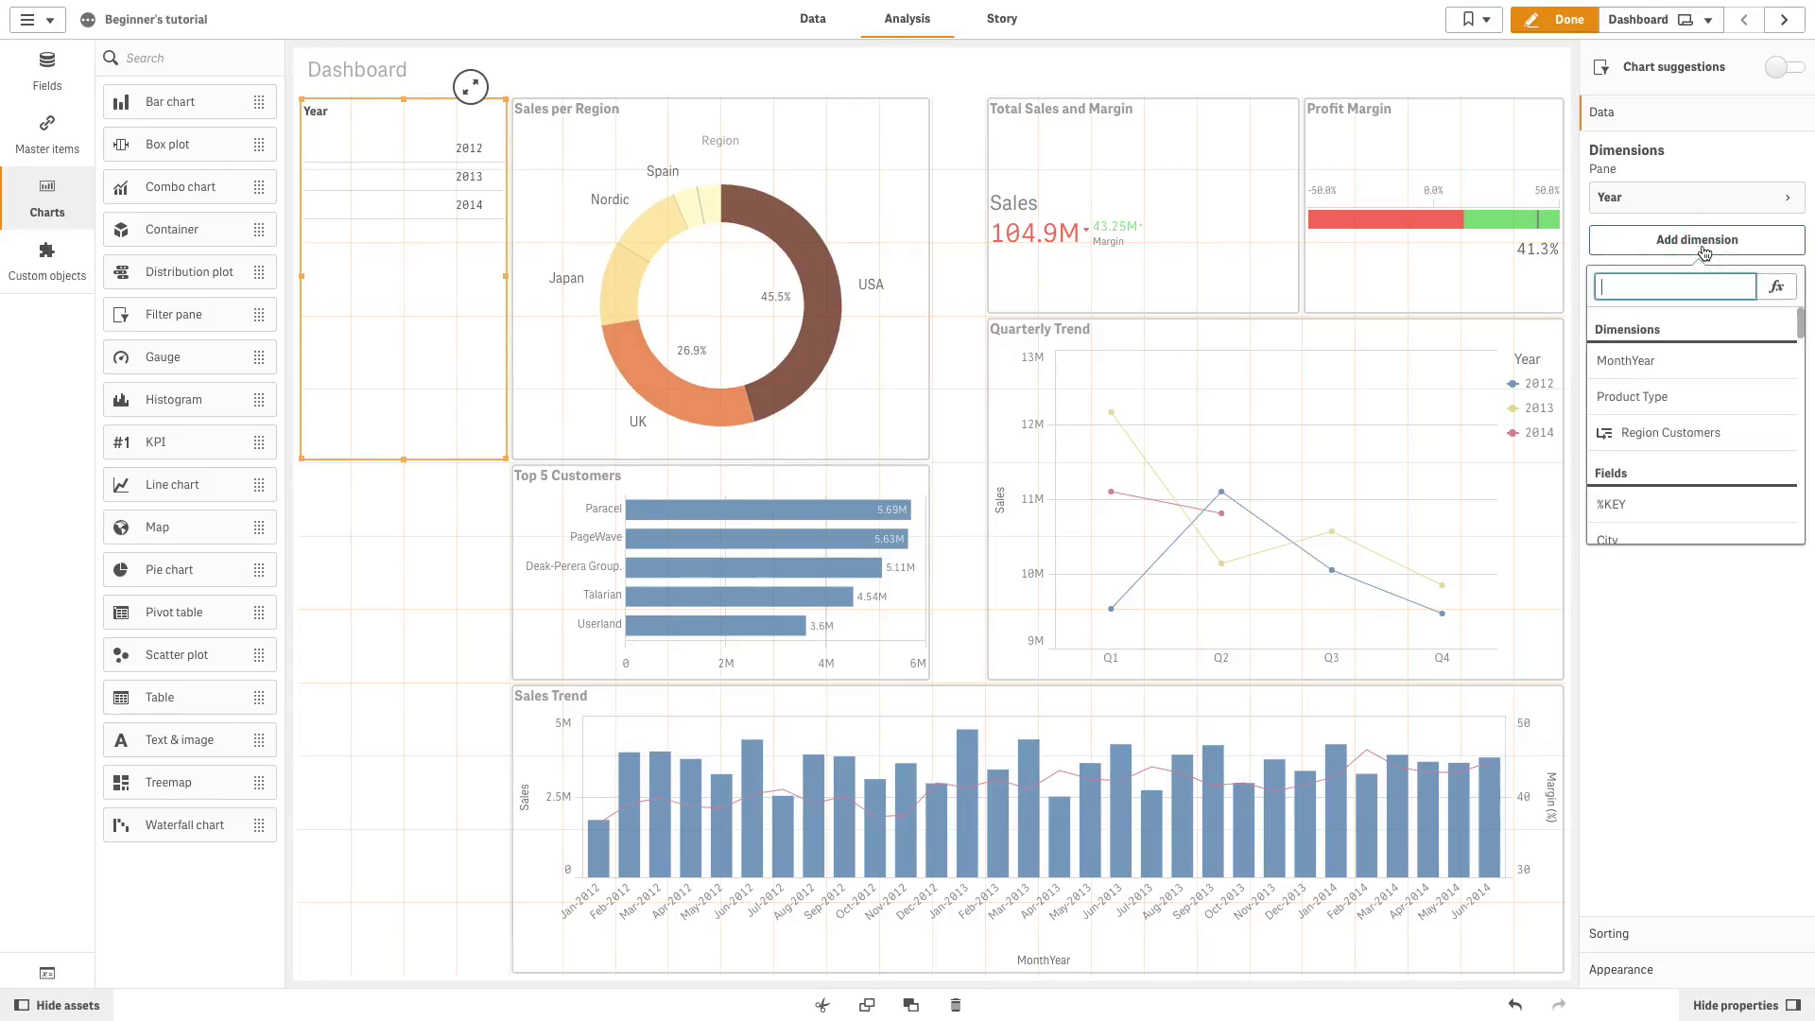
pyautogui.write('Q')
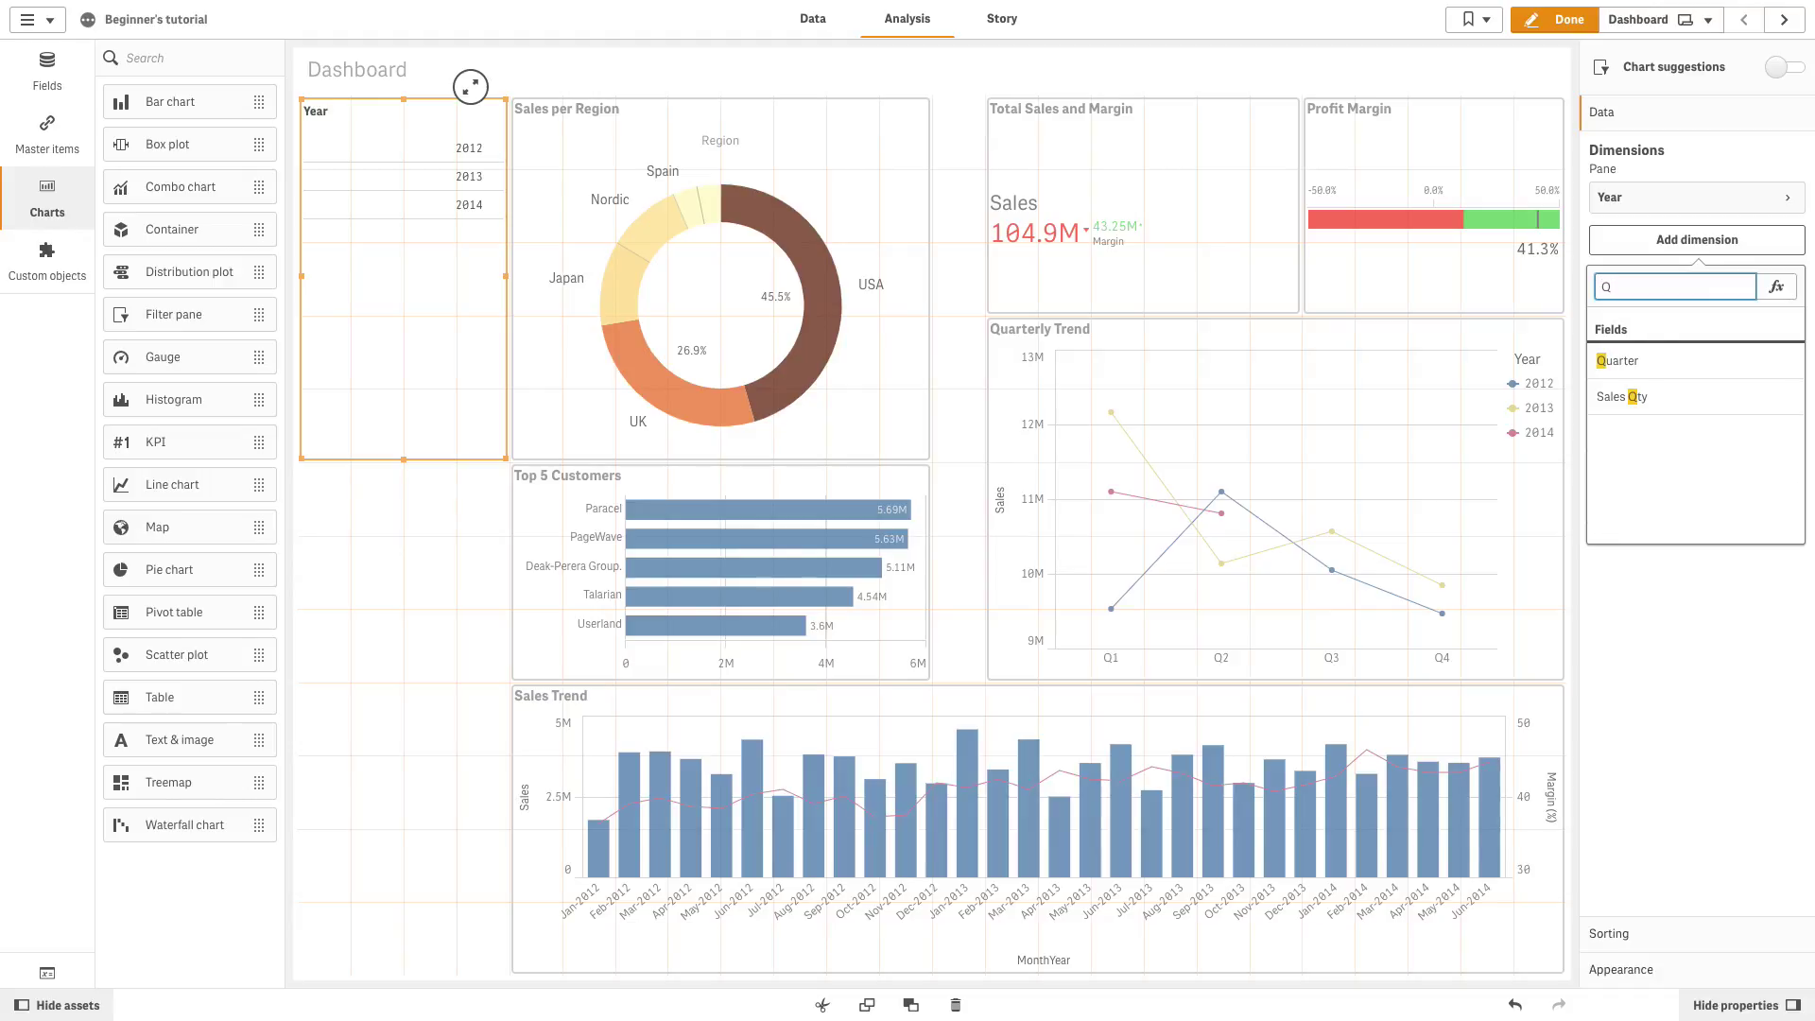
pyautogui.click(1669, 361)
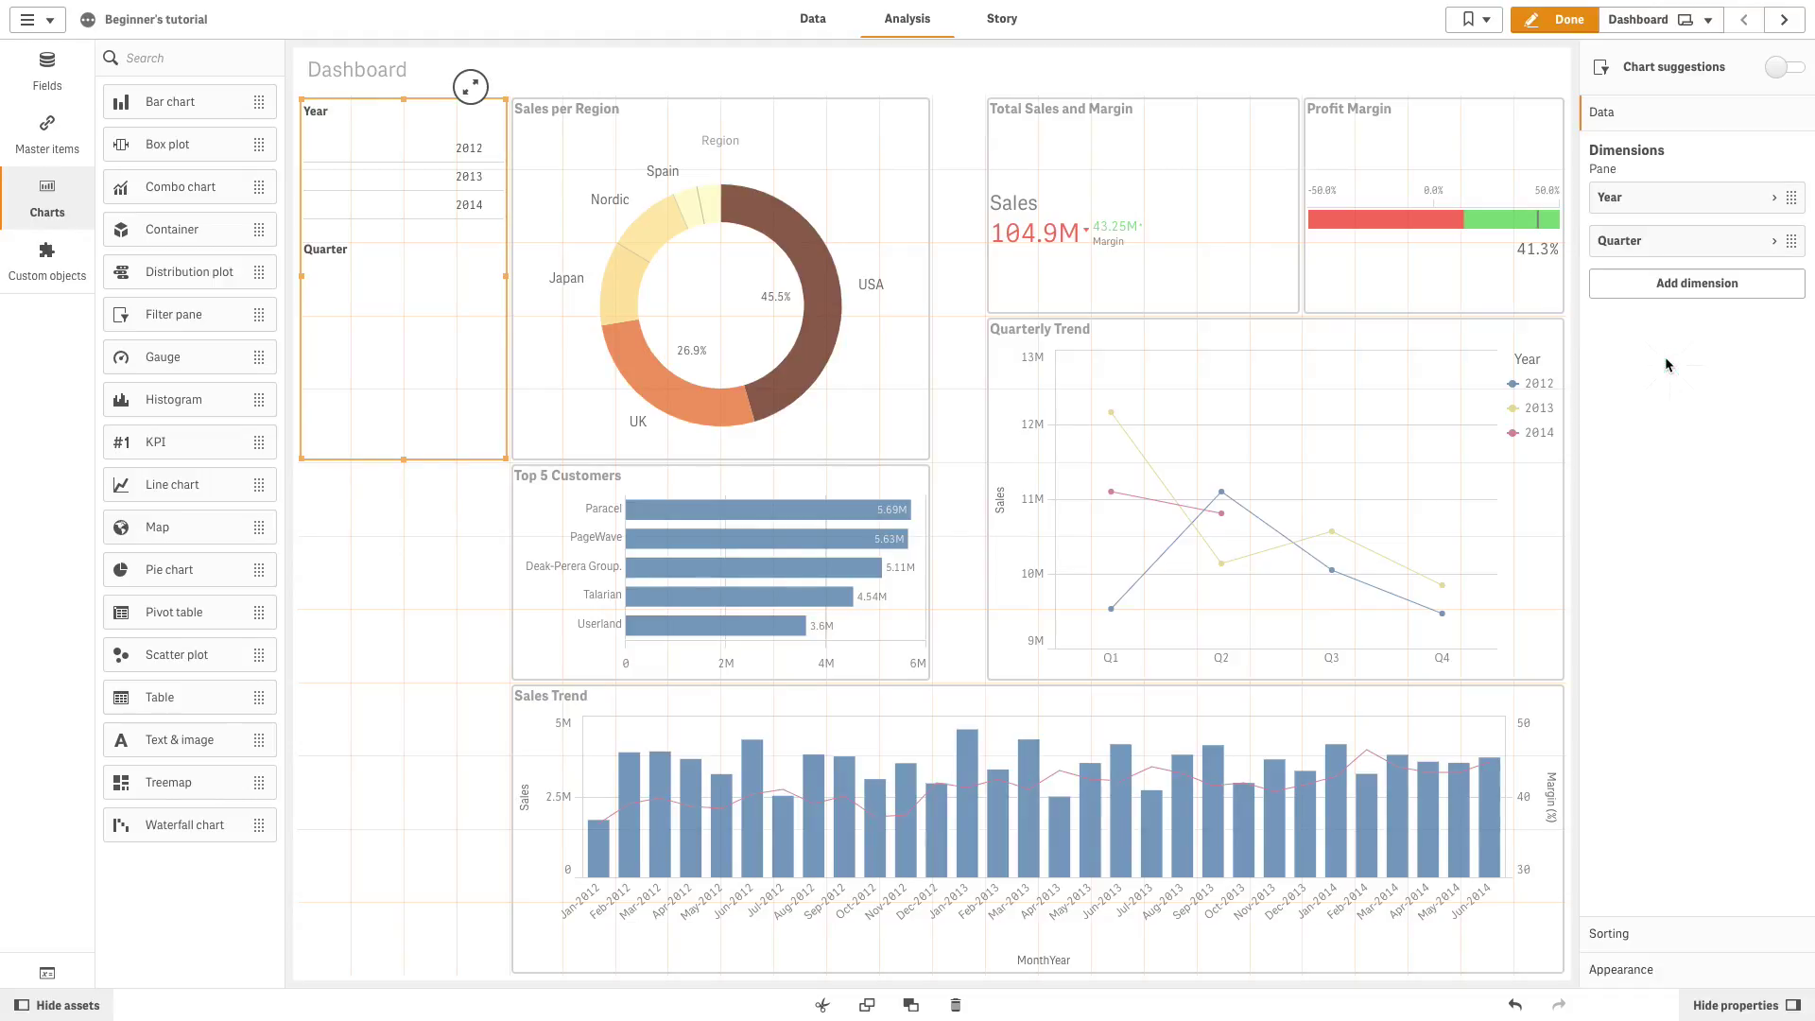
# - Add the Month and Week fields to the filter pane
pyautogui.click(1667, 287)
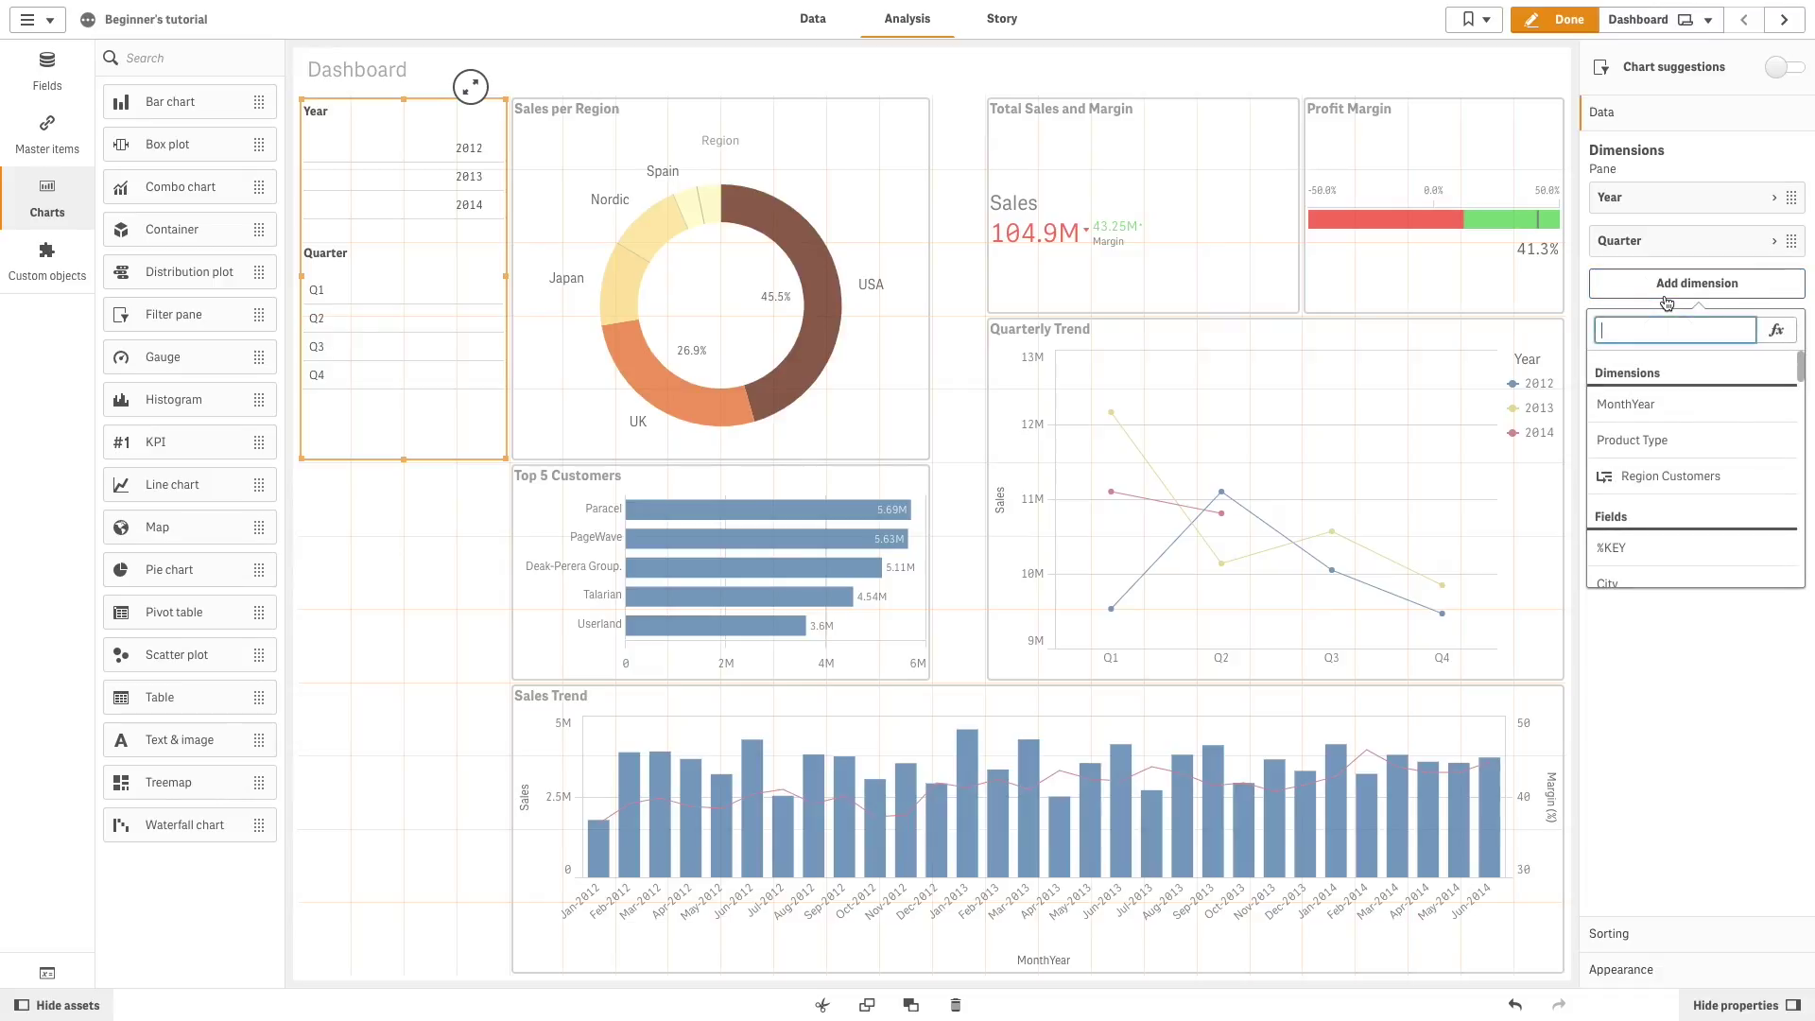
pyautogui.write('Mon')
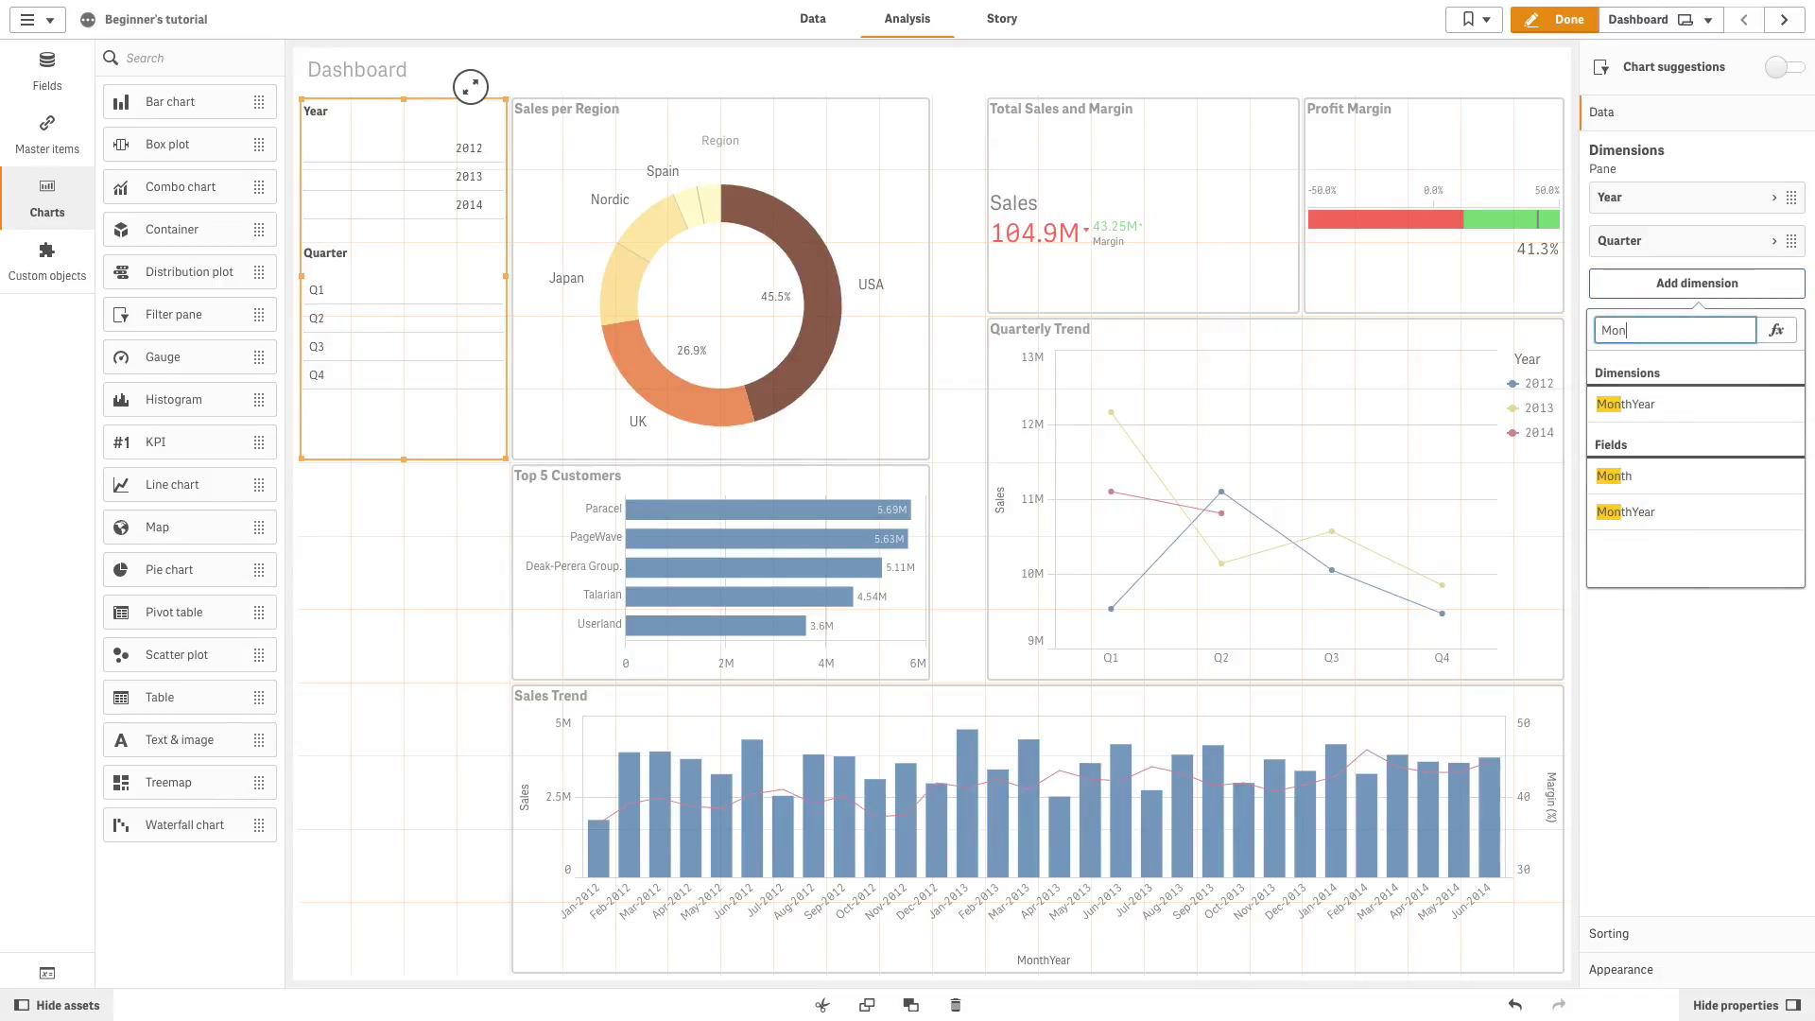
pyautogui.click(1657, 475)
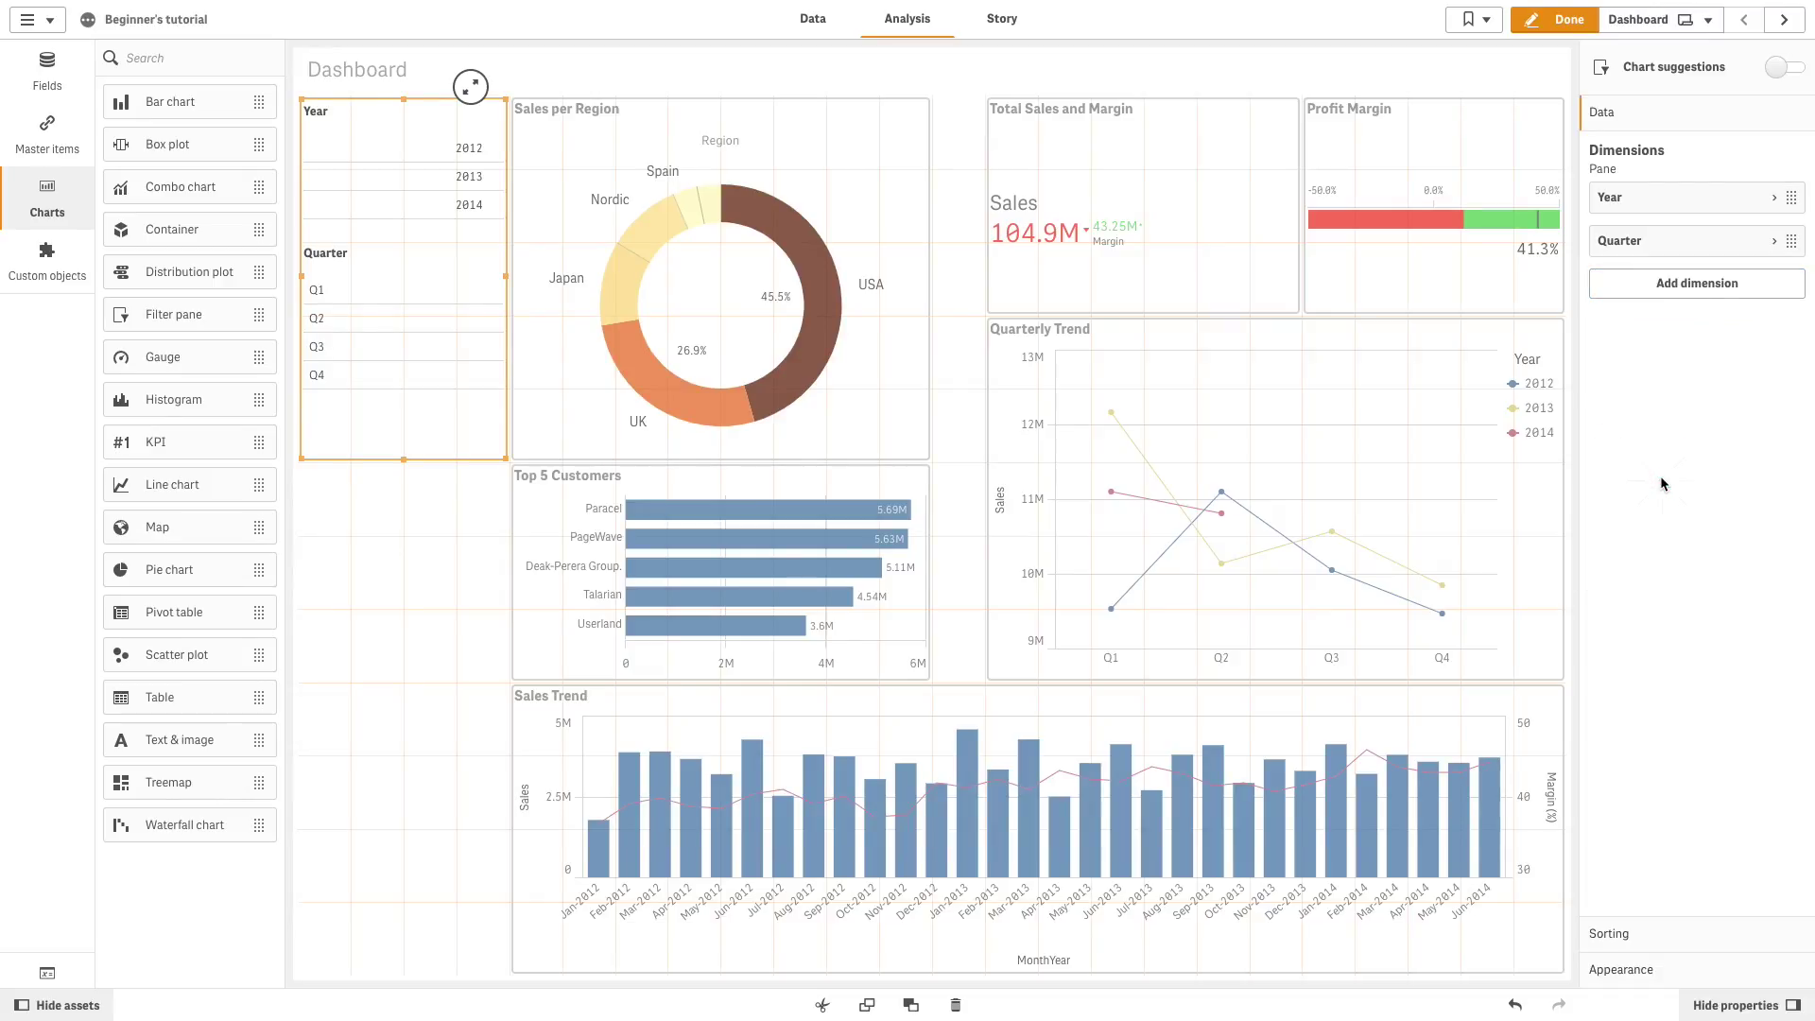
pyautogui.click(1673, 328)
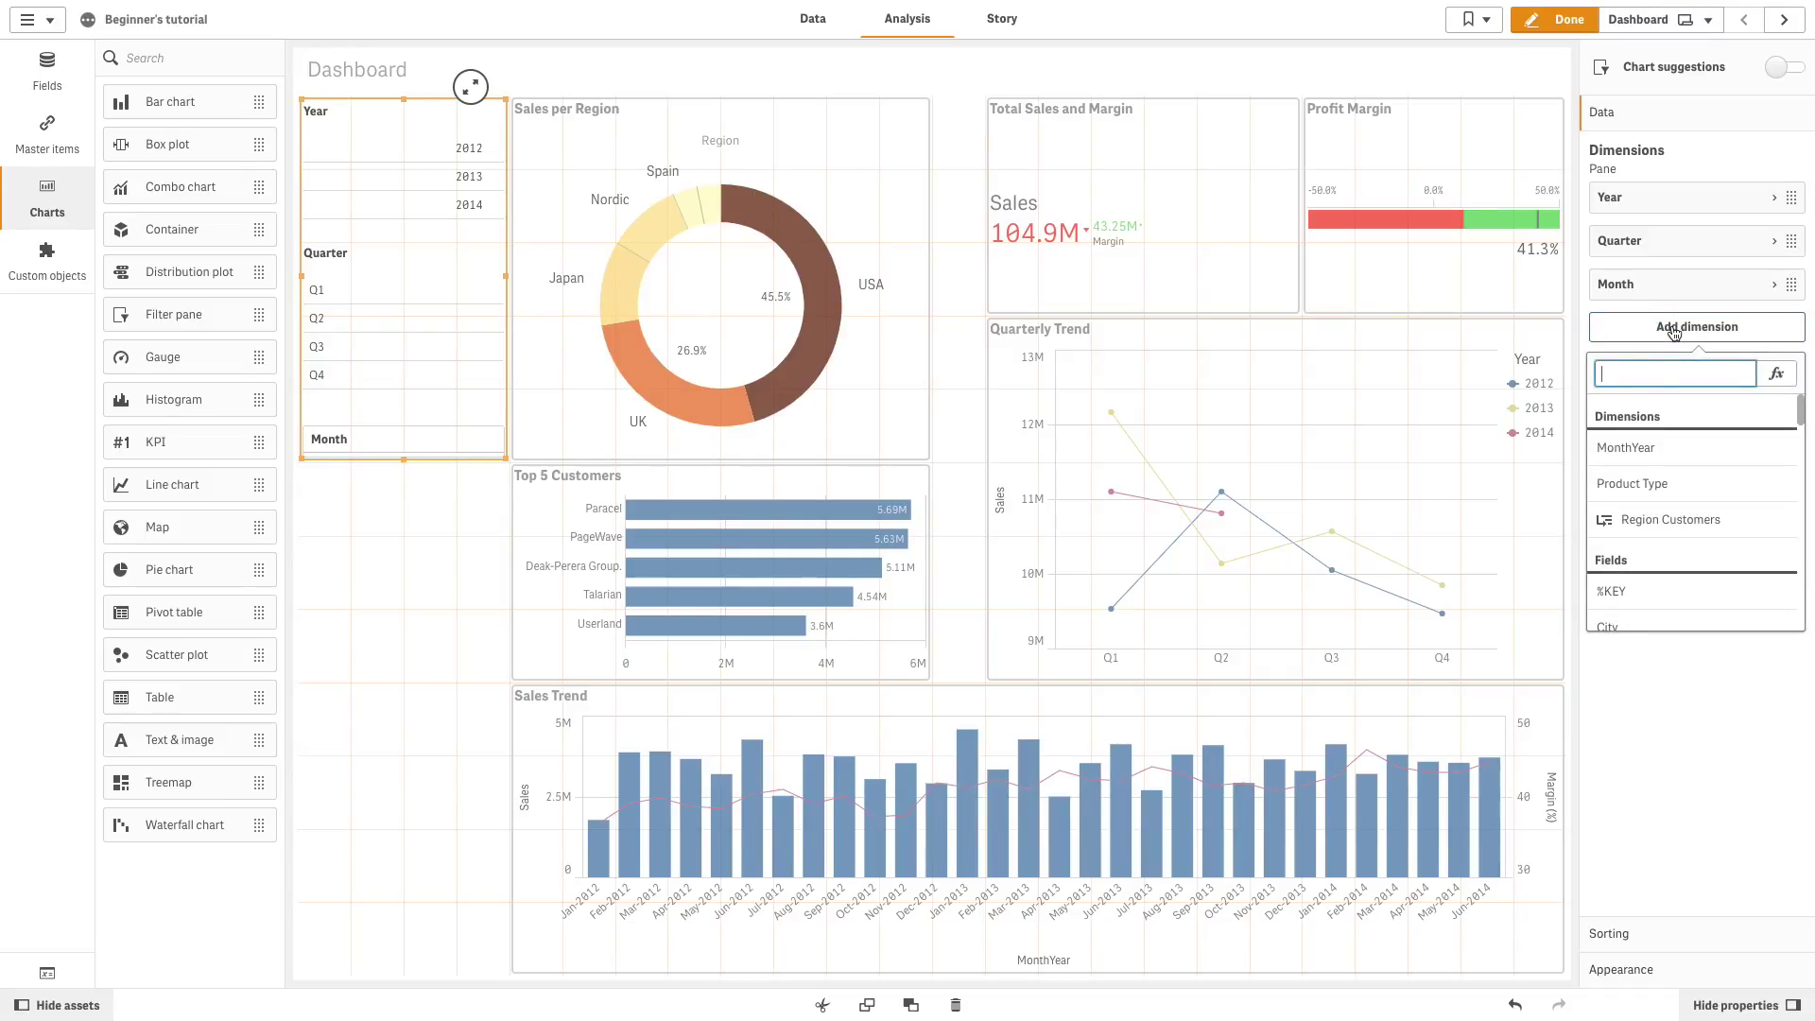
pyautogui.write('Week')
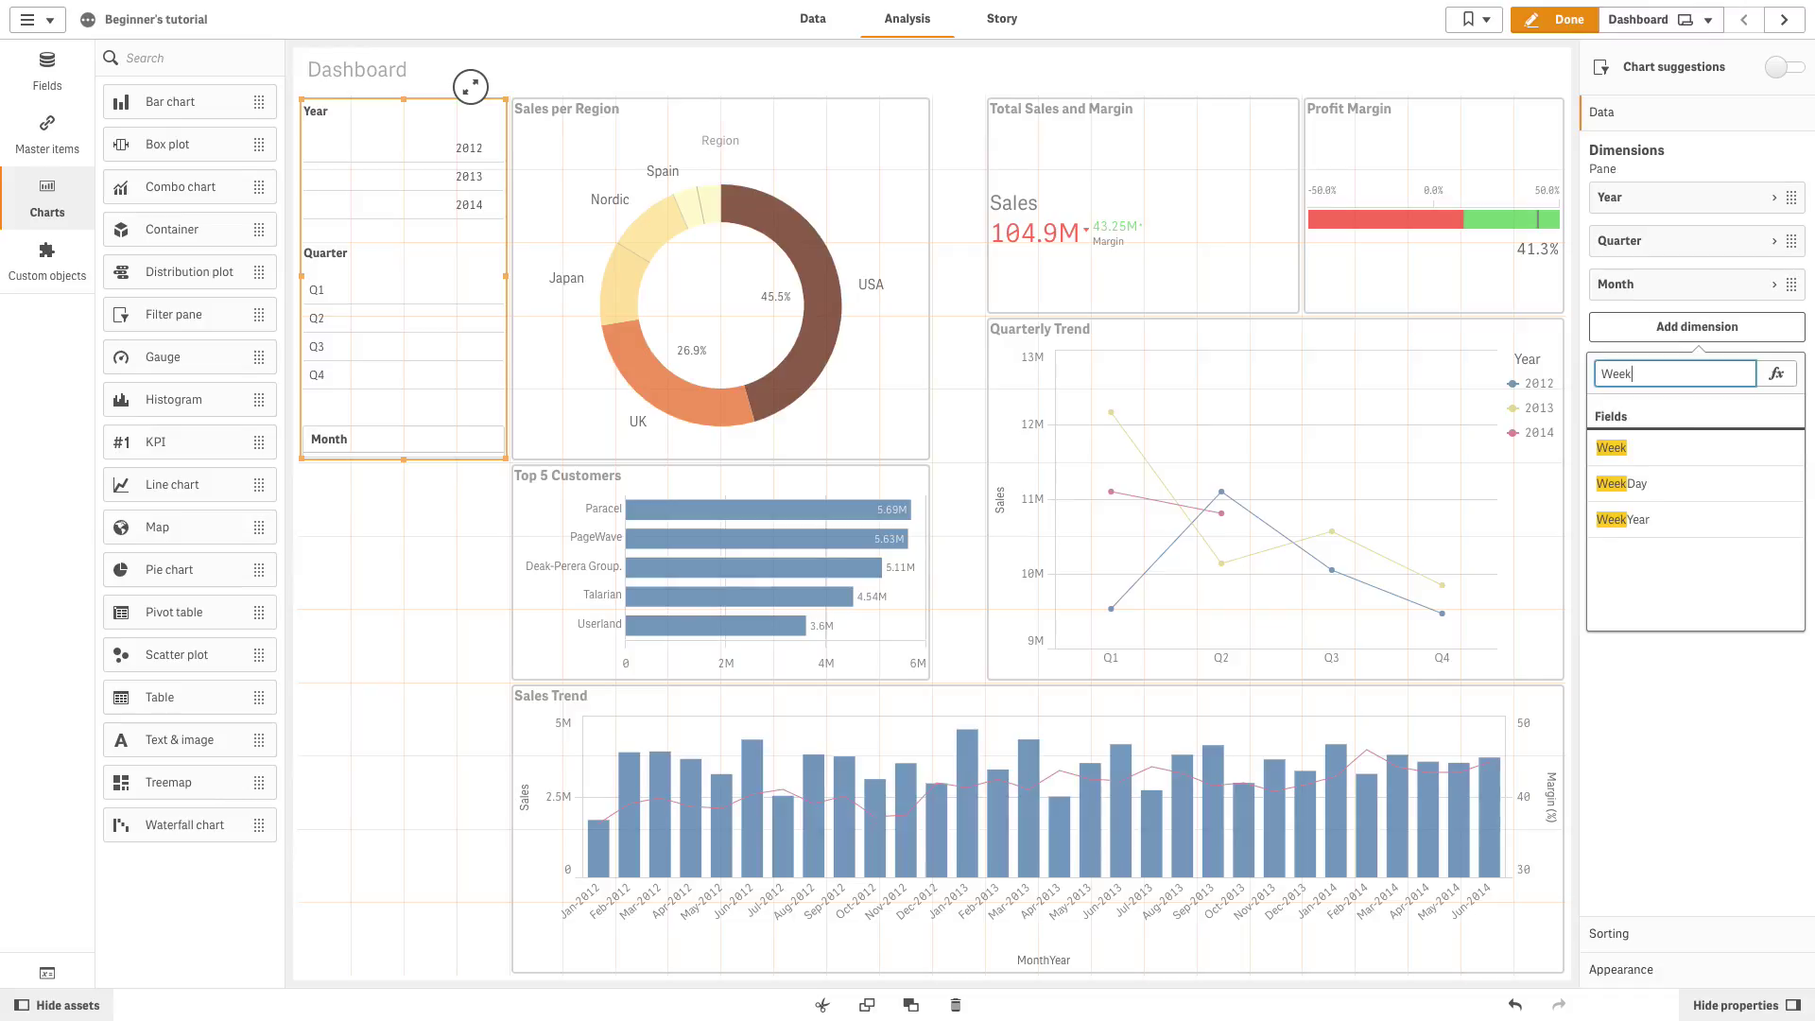
pyautogui.click(1676, 451)
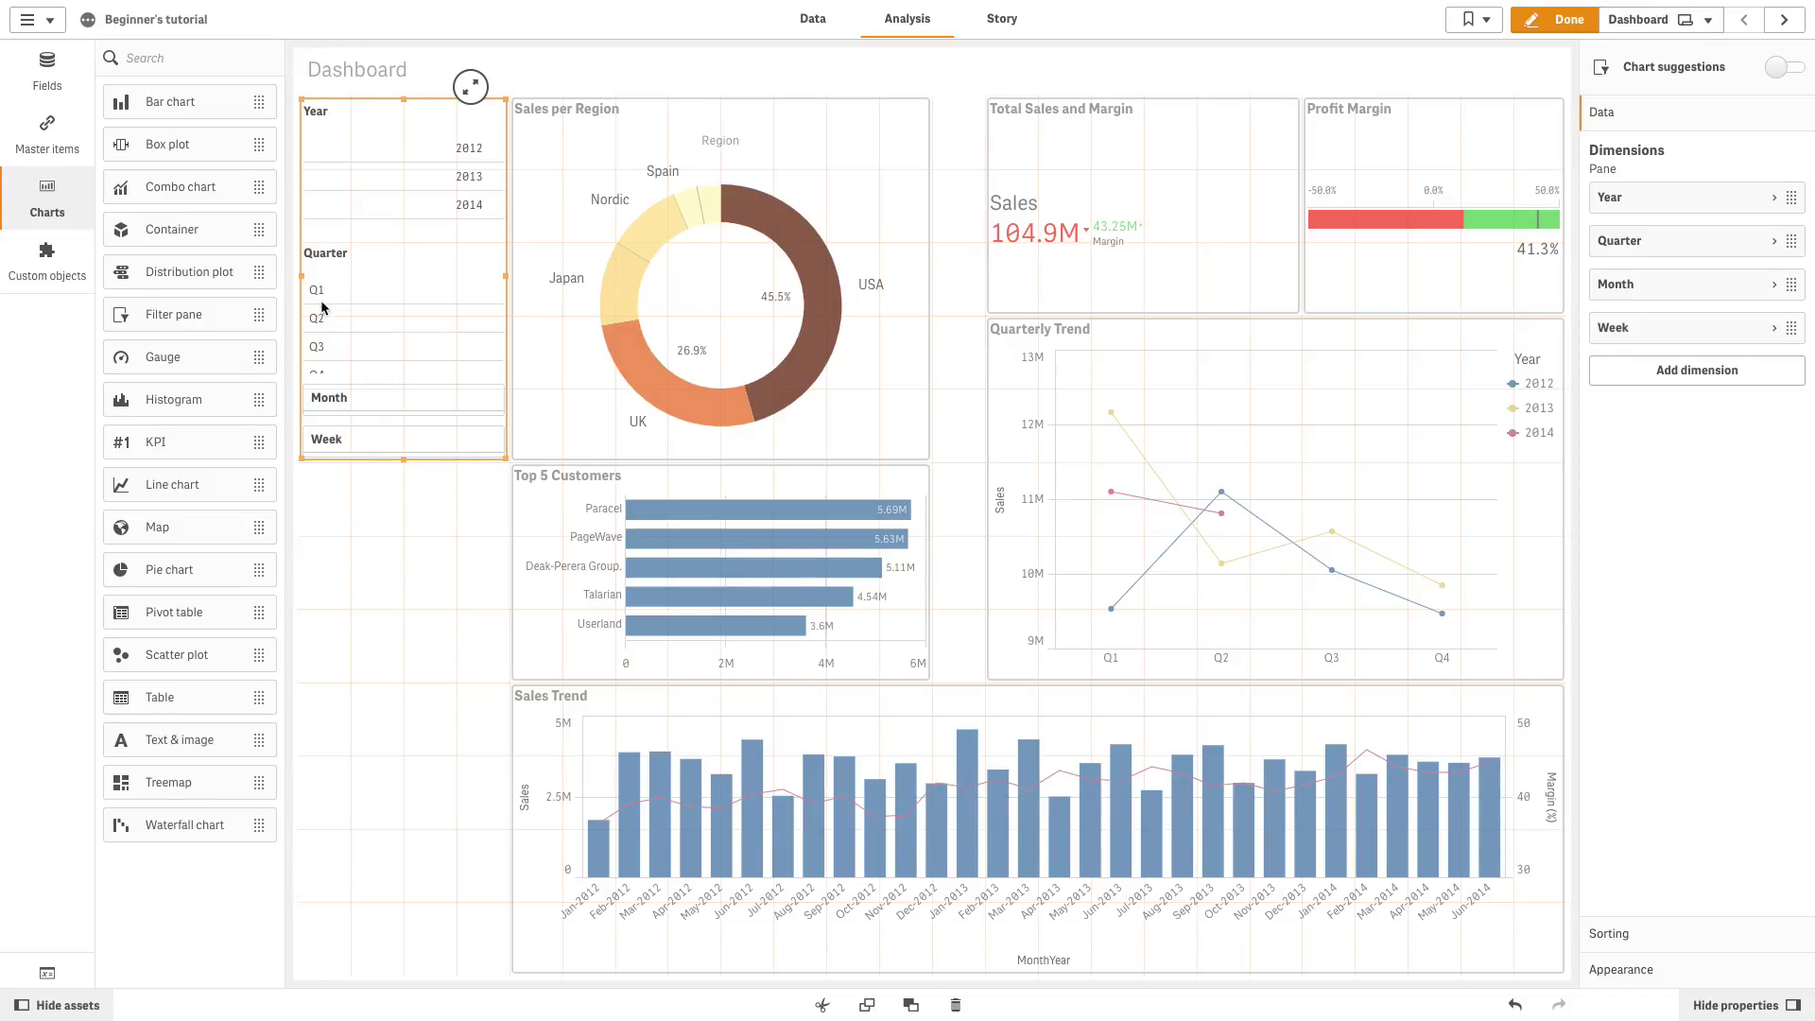
# - Resize the first filter pane so Year, Quarter, Month and Week all stay visible
pyautogui.moveTo(507, 462); pyautogui.dragTo(504, 309)
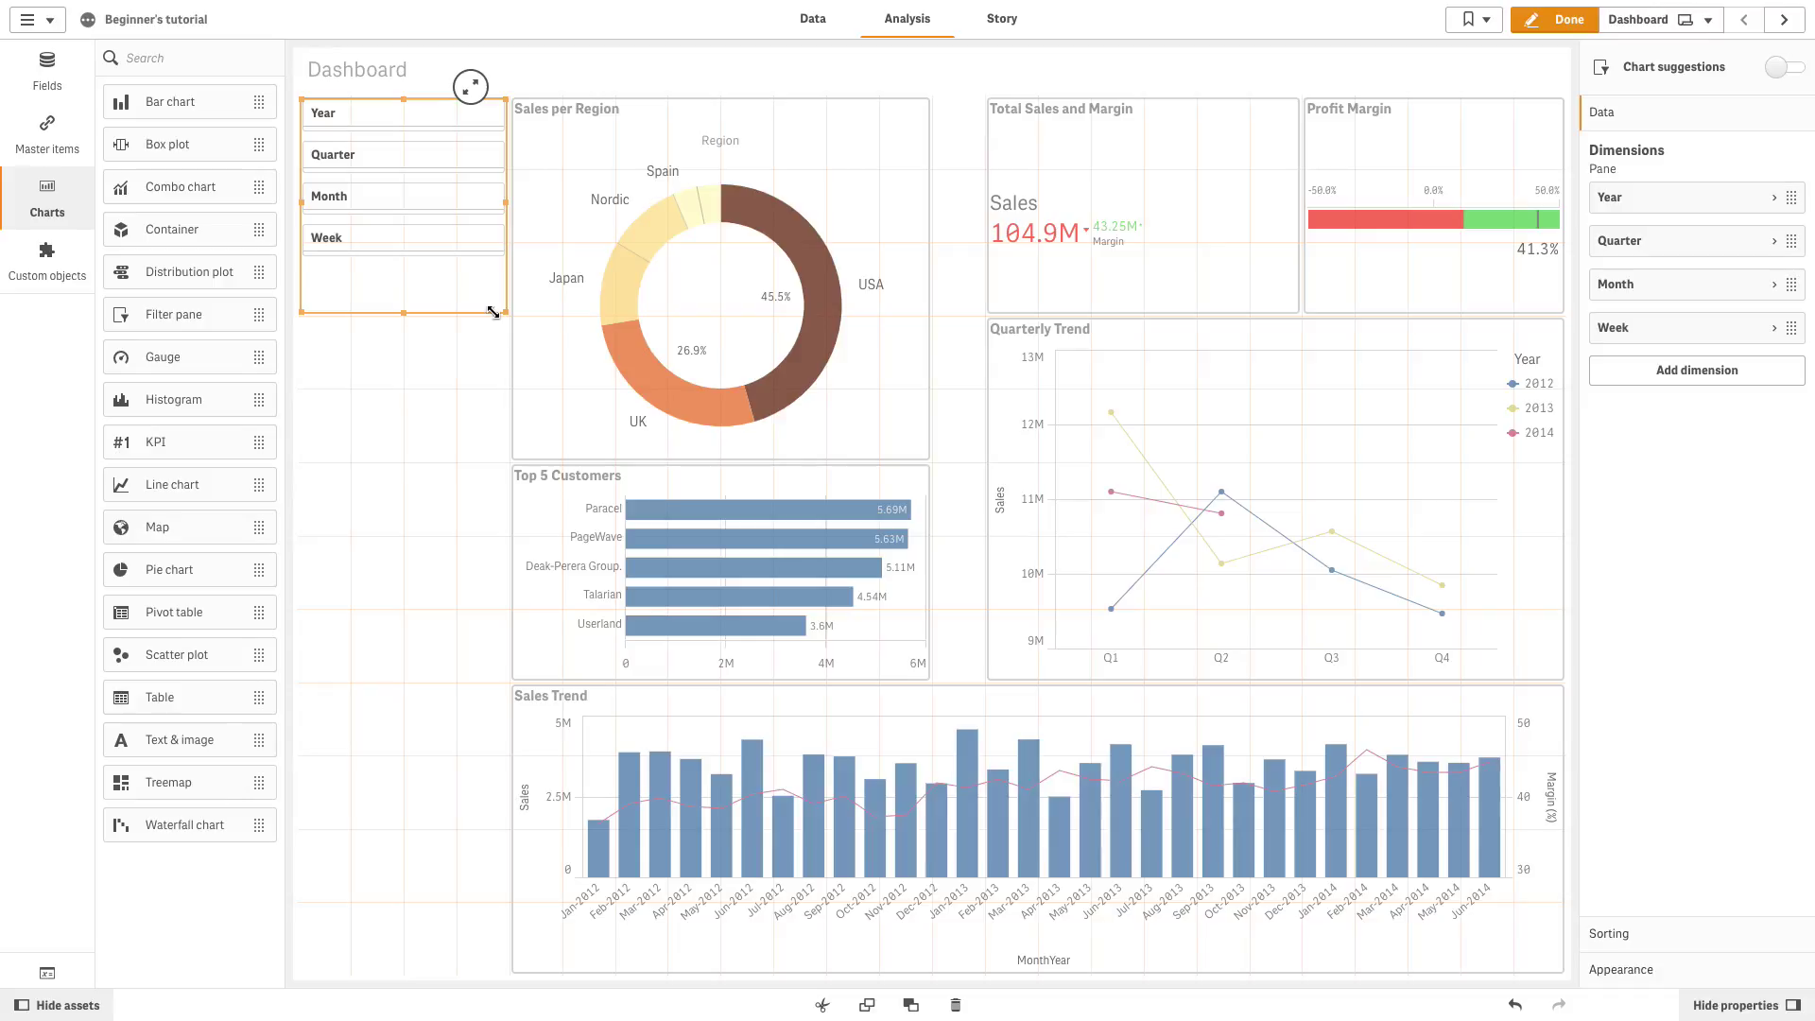
pyautogui.moveTo(502, 312); pyautogui.dragTo(490, 208)
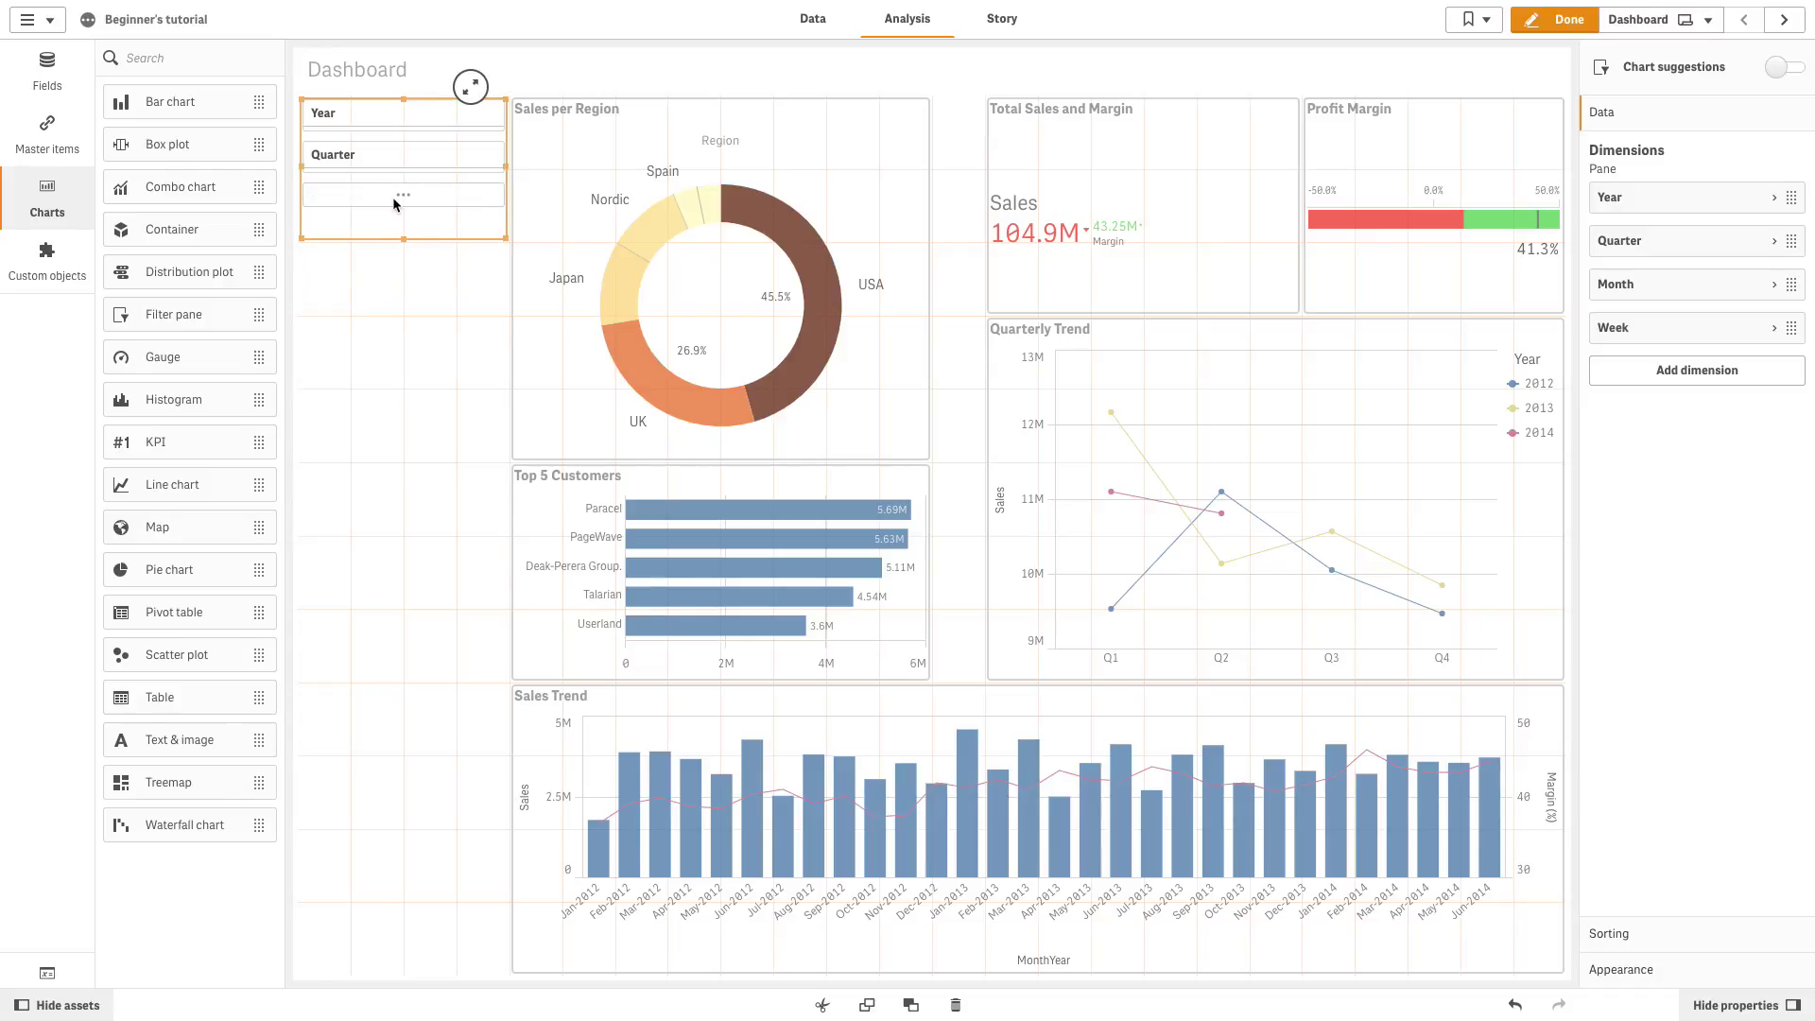
pyautogui.moveTo(506, 238); pyautogui.dragTo(499, 367)
# - Add a second filter pane below using the Region field, then finish editing the sheet
pyautogui.moveTo(205, 324); pyautogui.dragTo(429, 775)
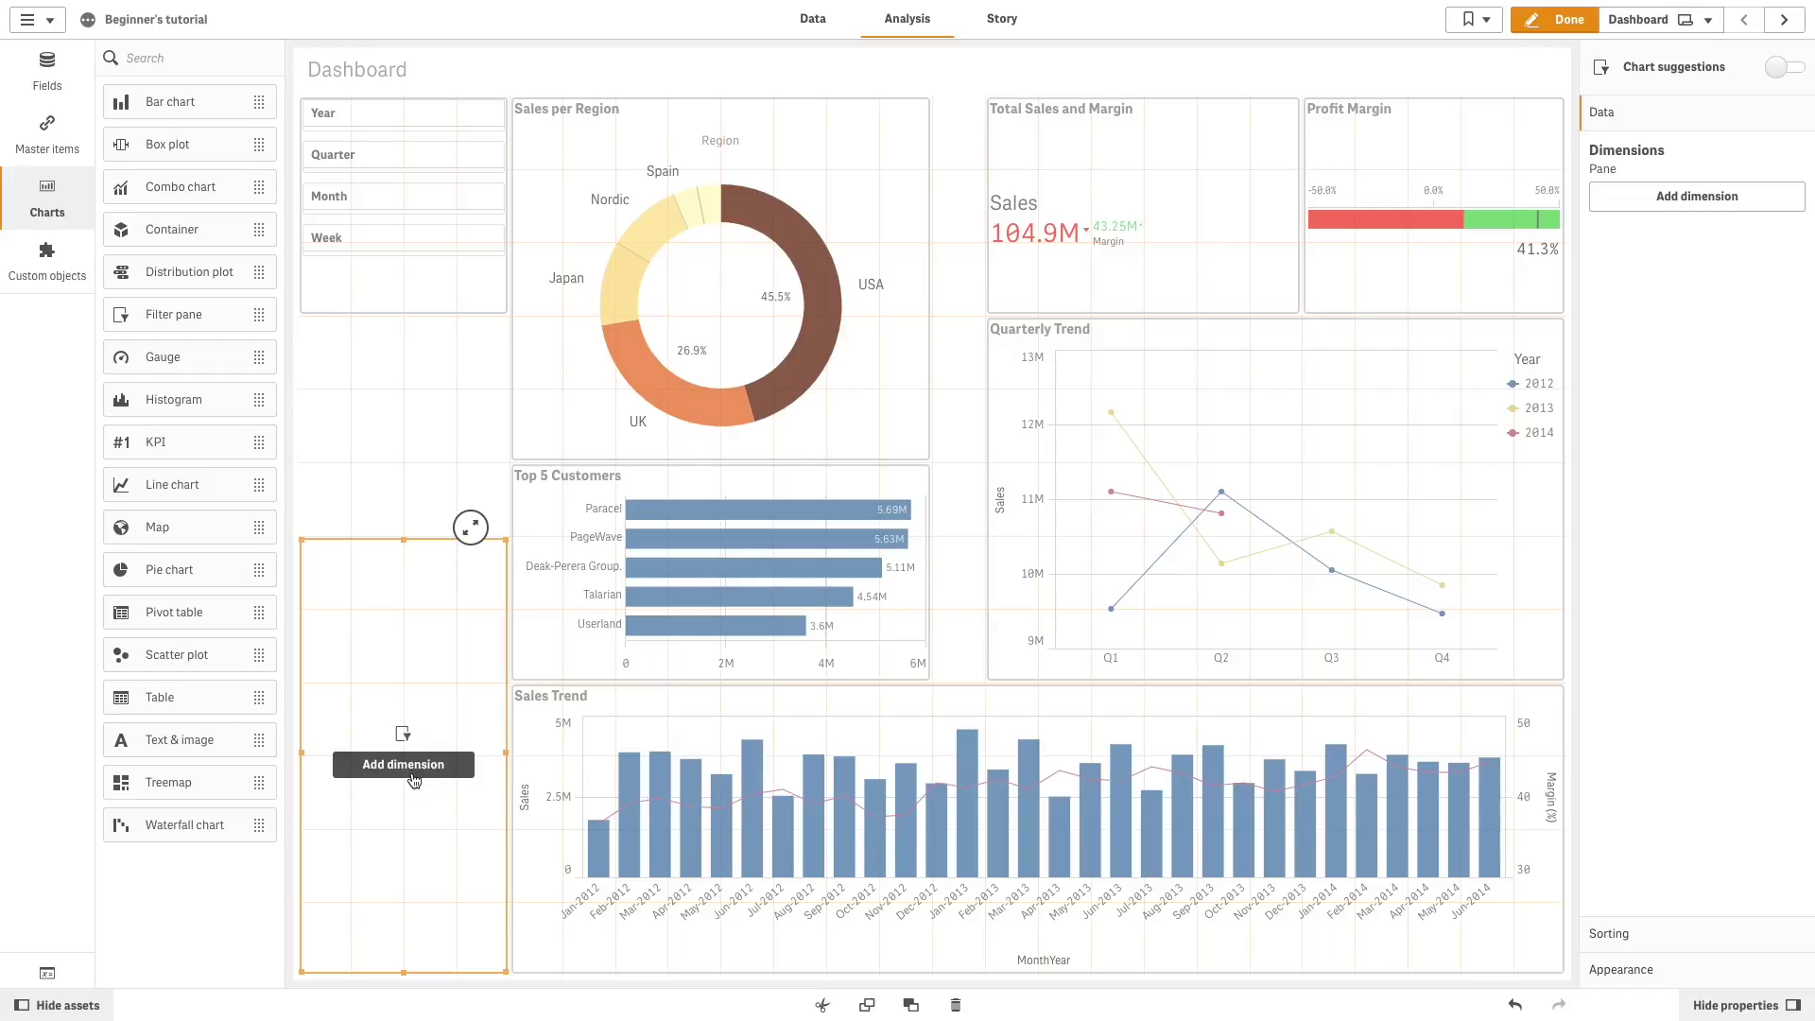
pyautogui.click(414, 777)
pyautogui.write('REg')
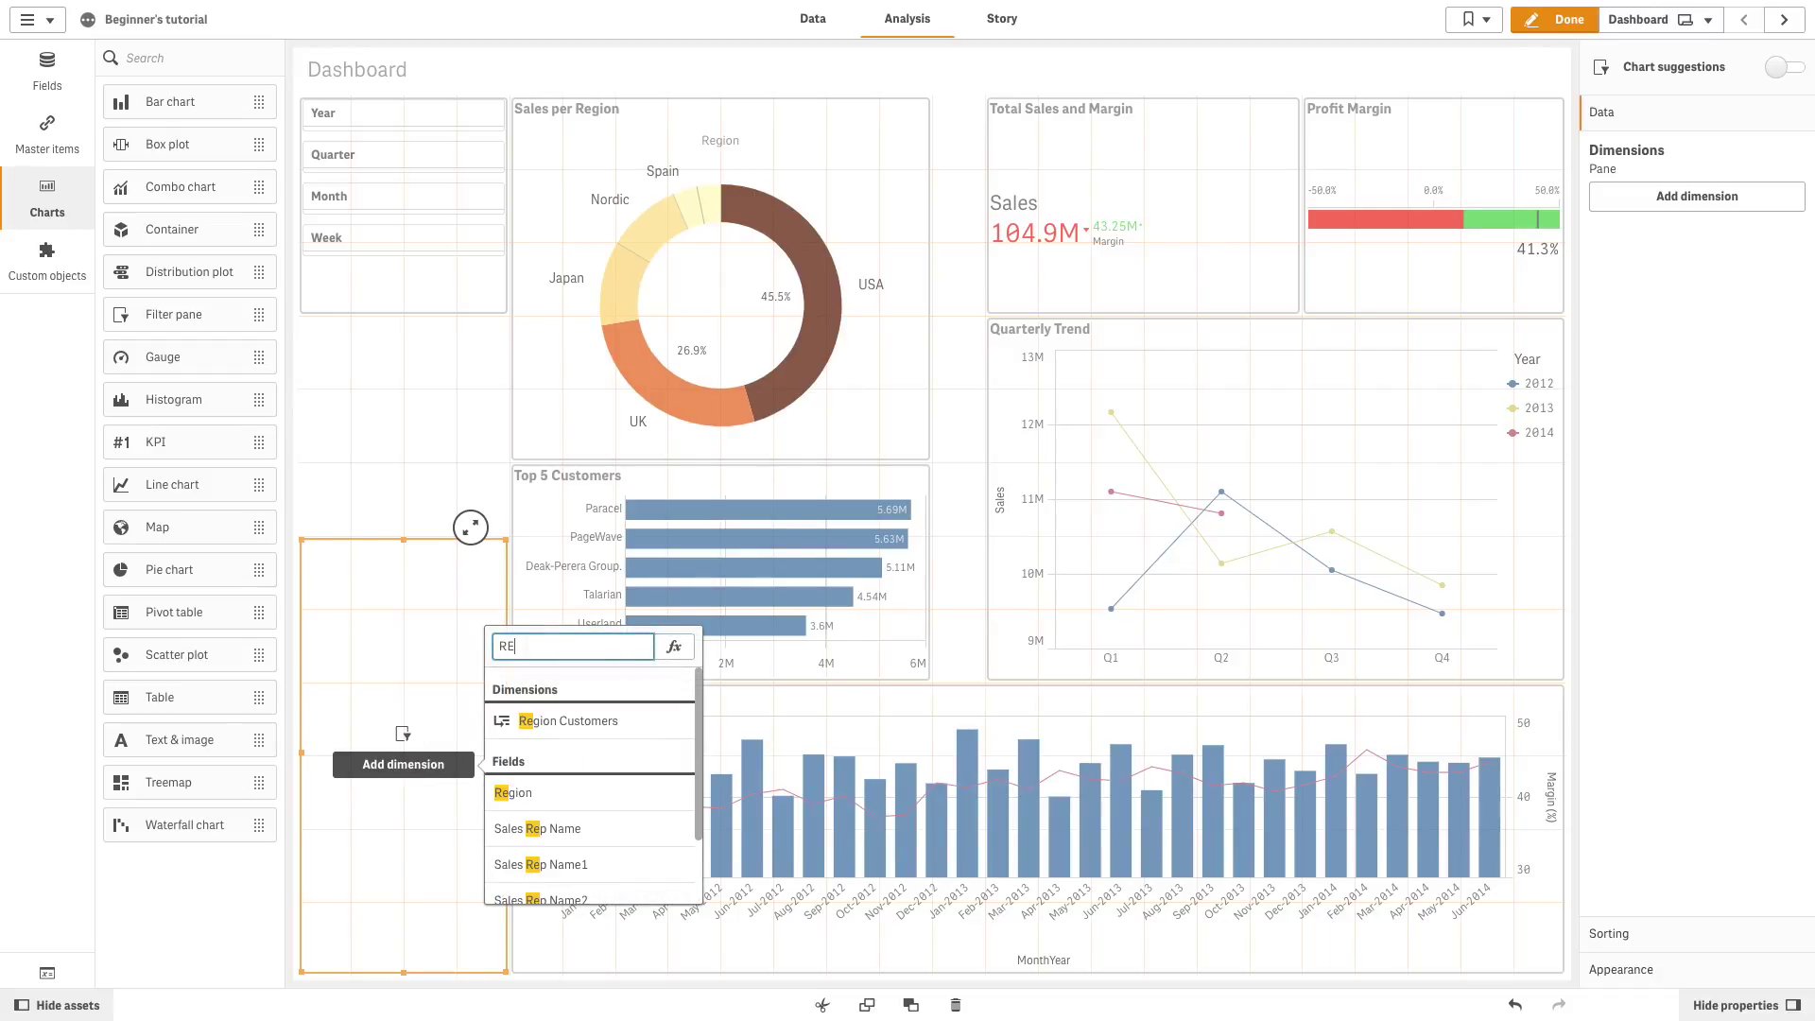
pyautogui.click(515, 793)
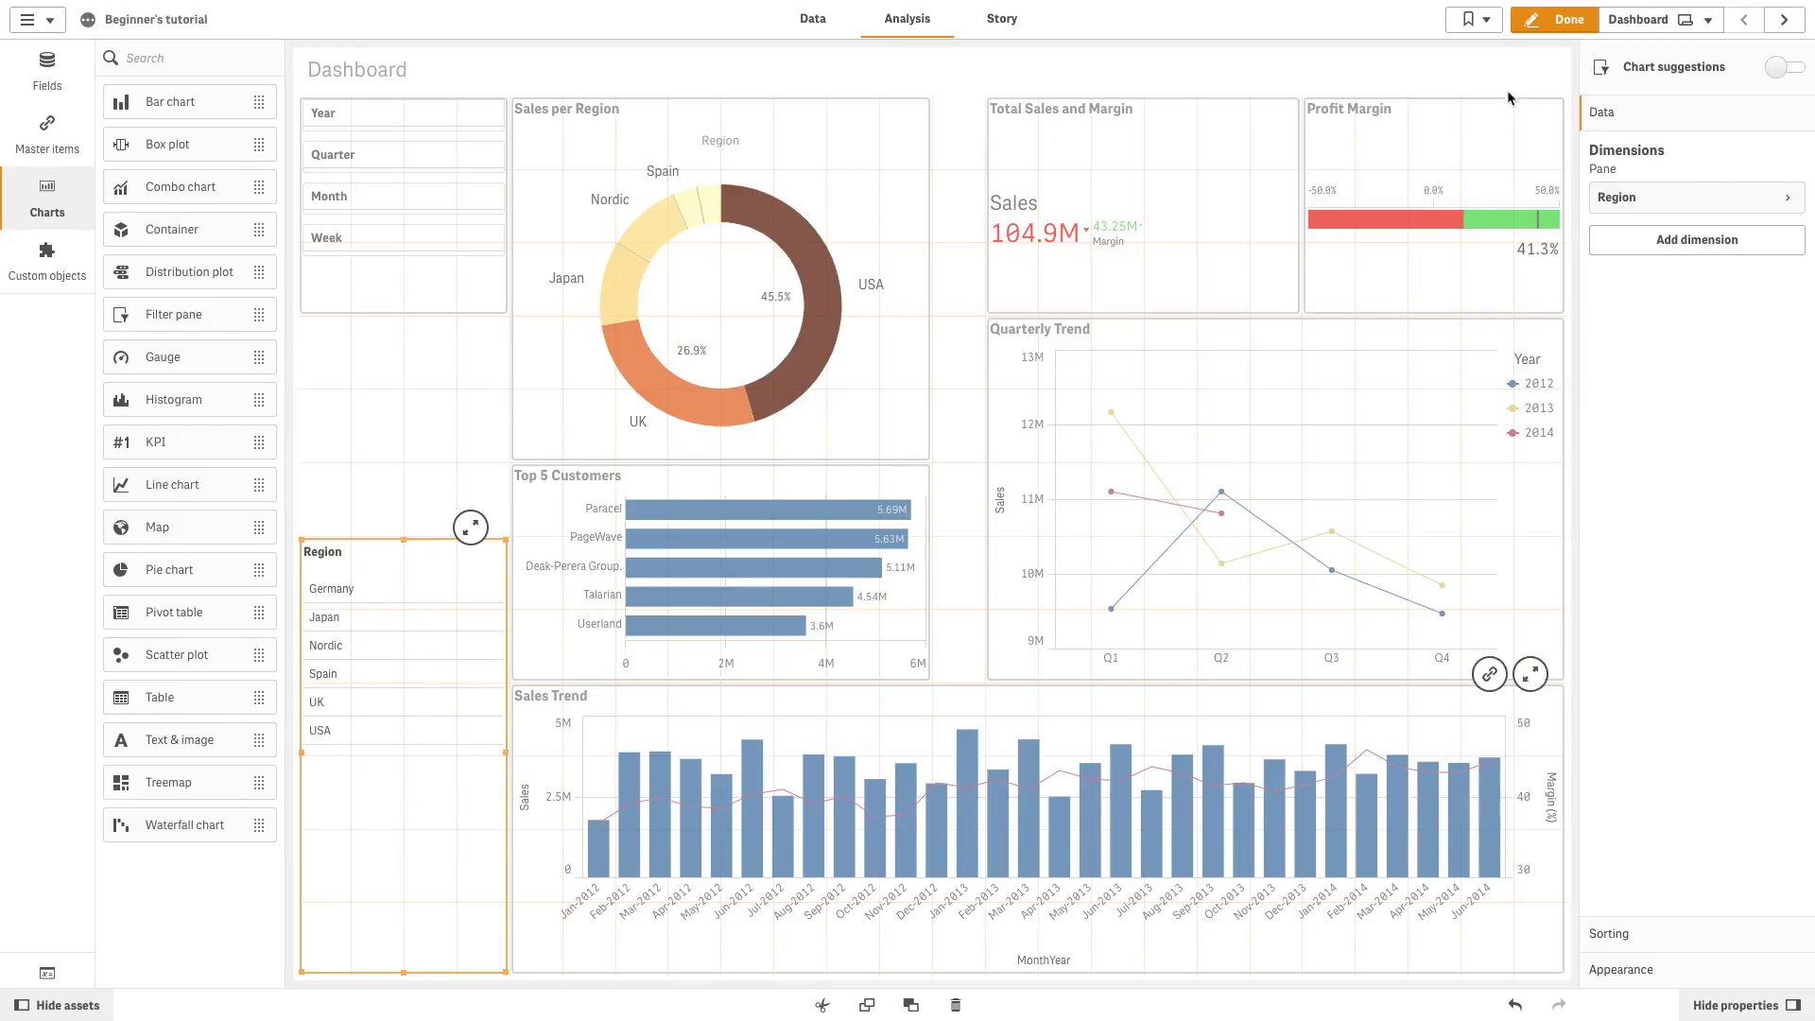
pyautogui.click(1562, 27)
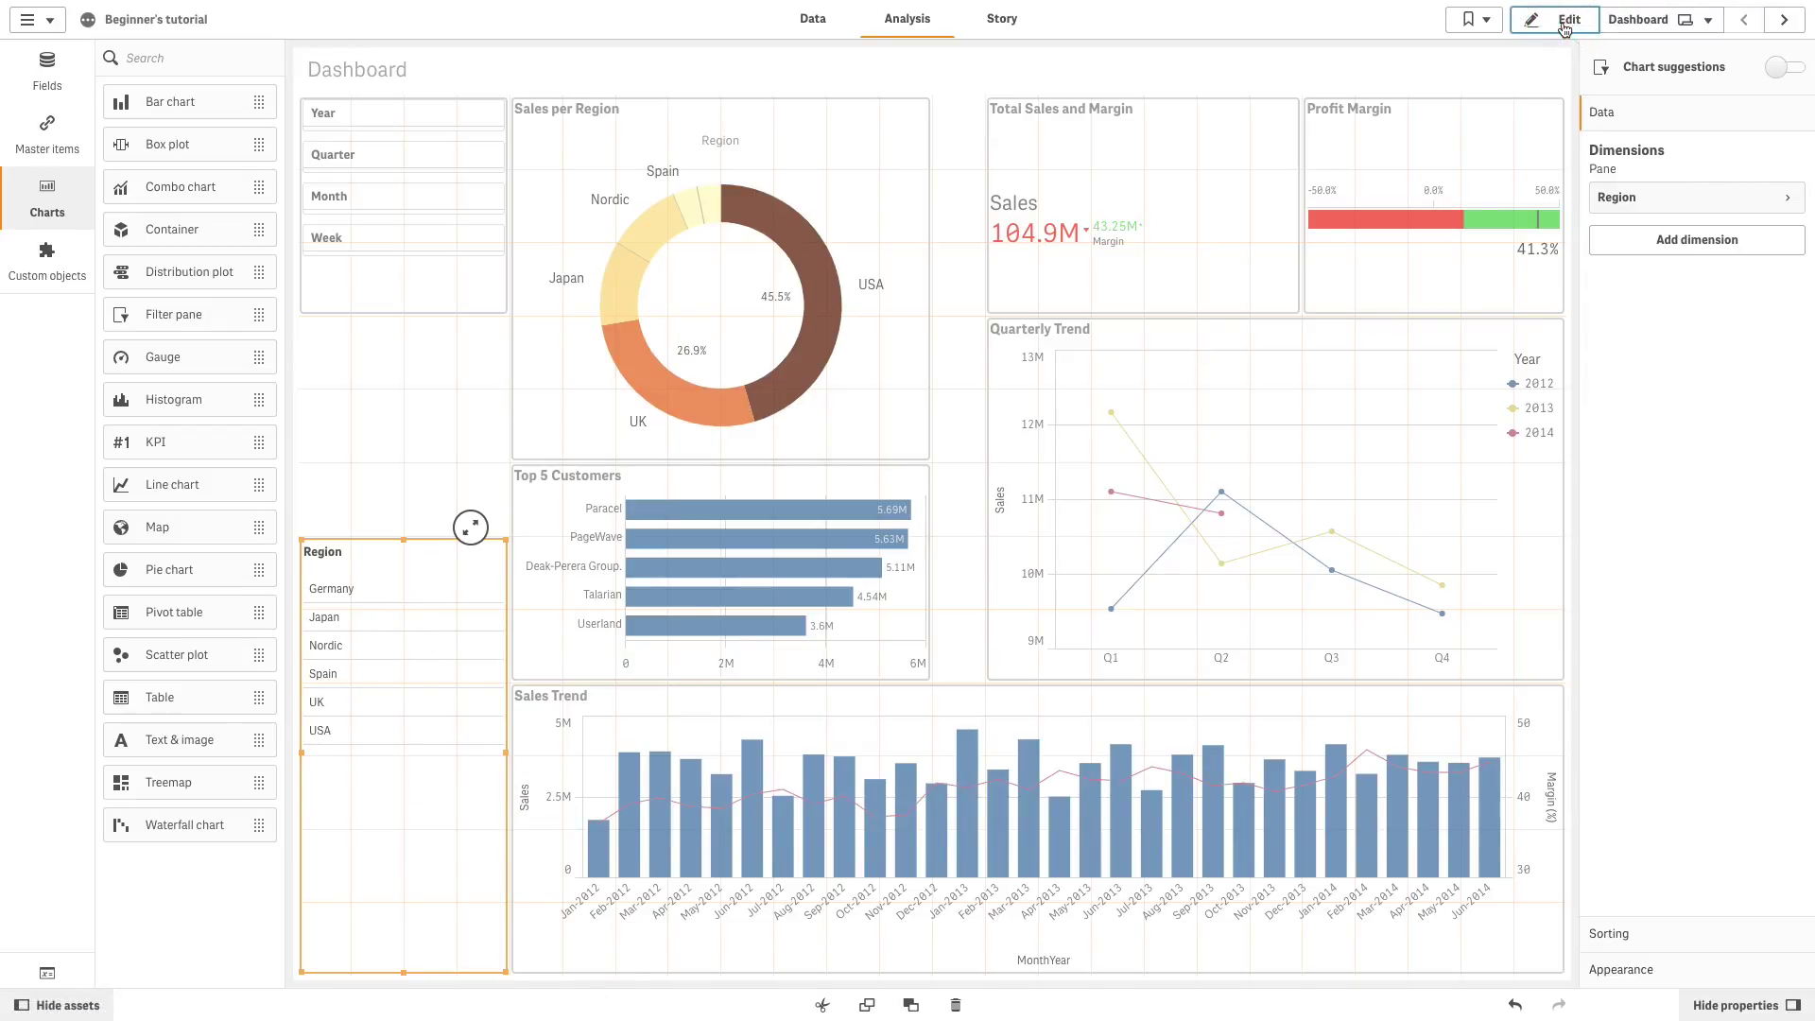
# - Select Year 2014 in the new filter pane
pyautogui.click(66, 144)
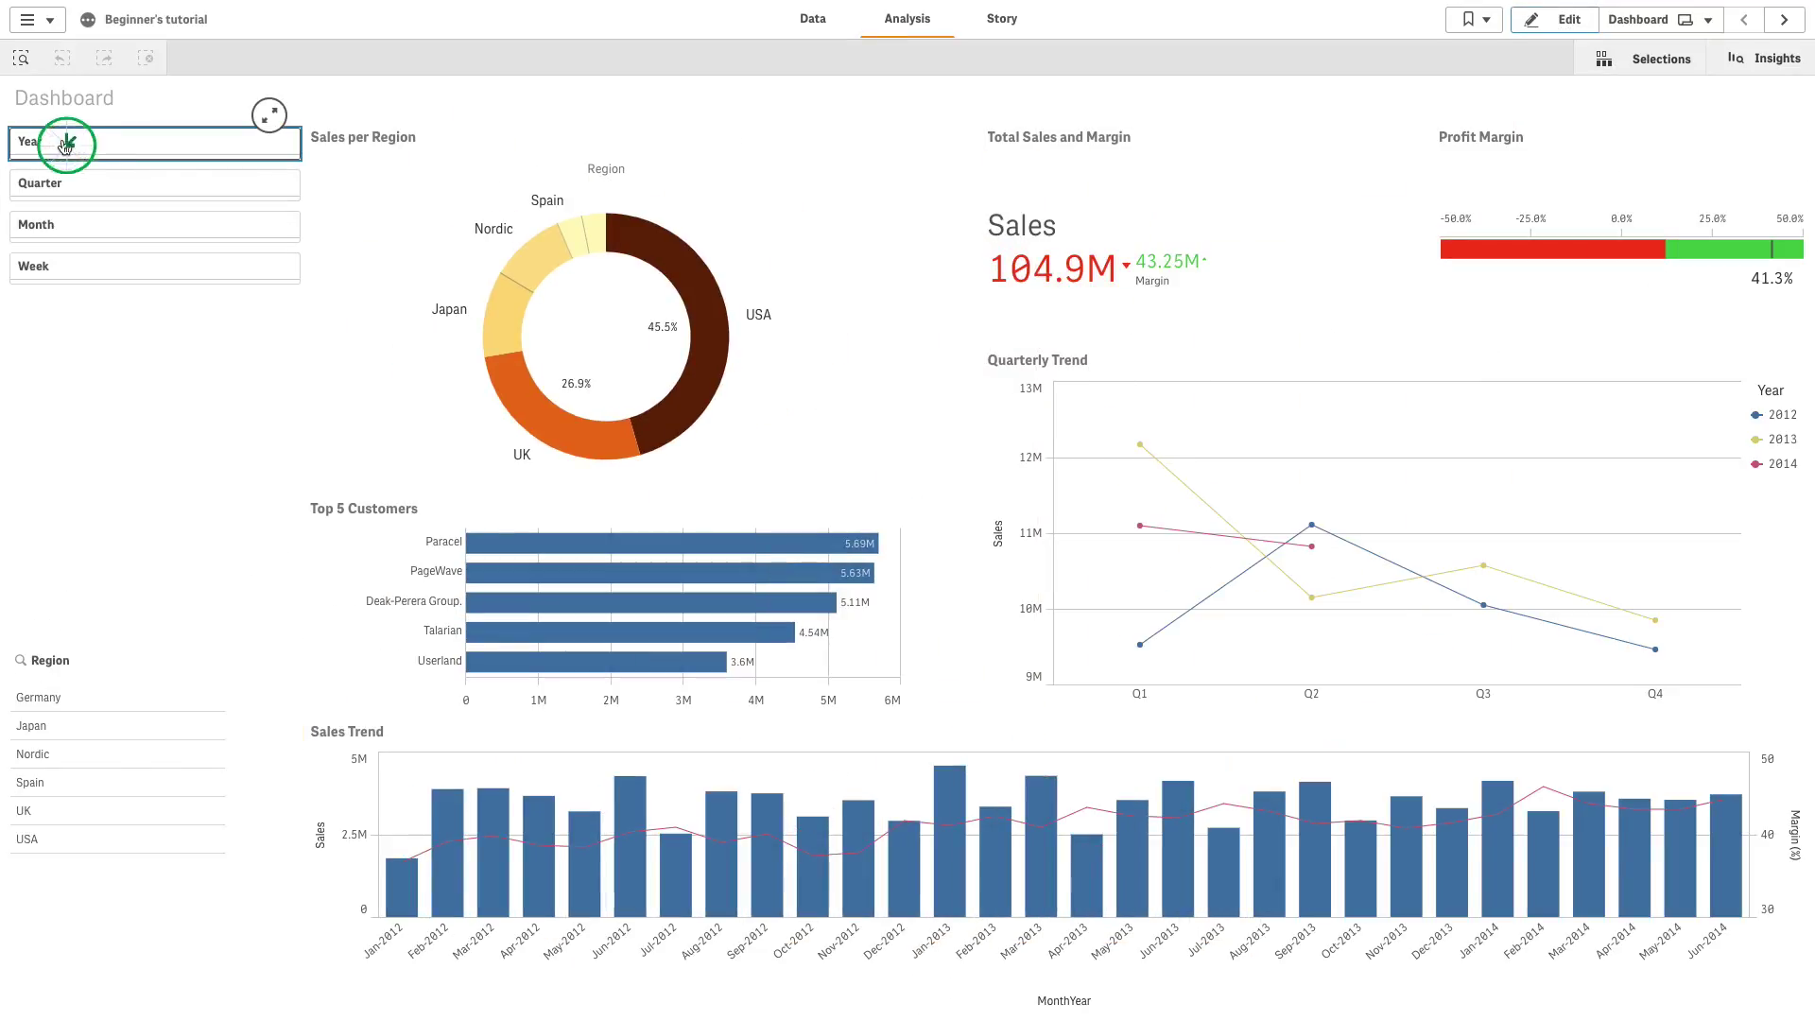
pyautogui.click(154, 326)
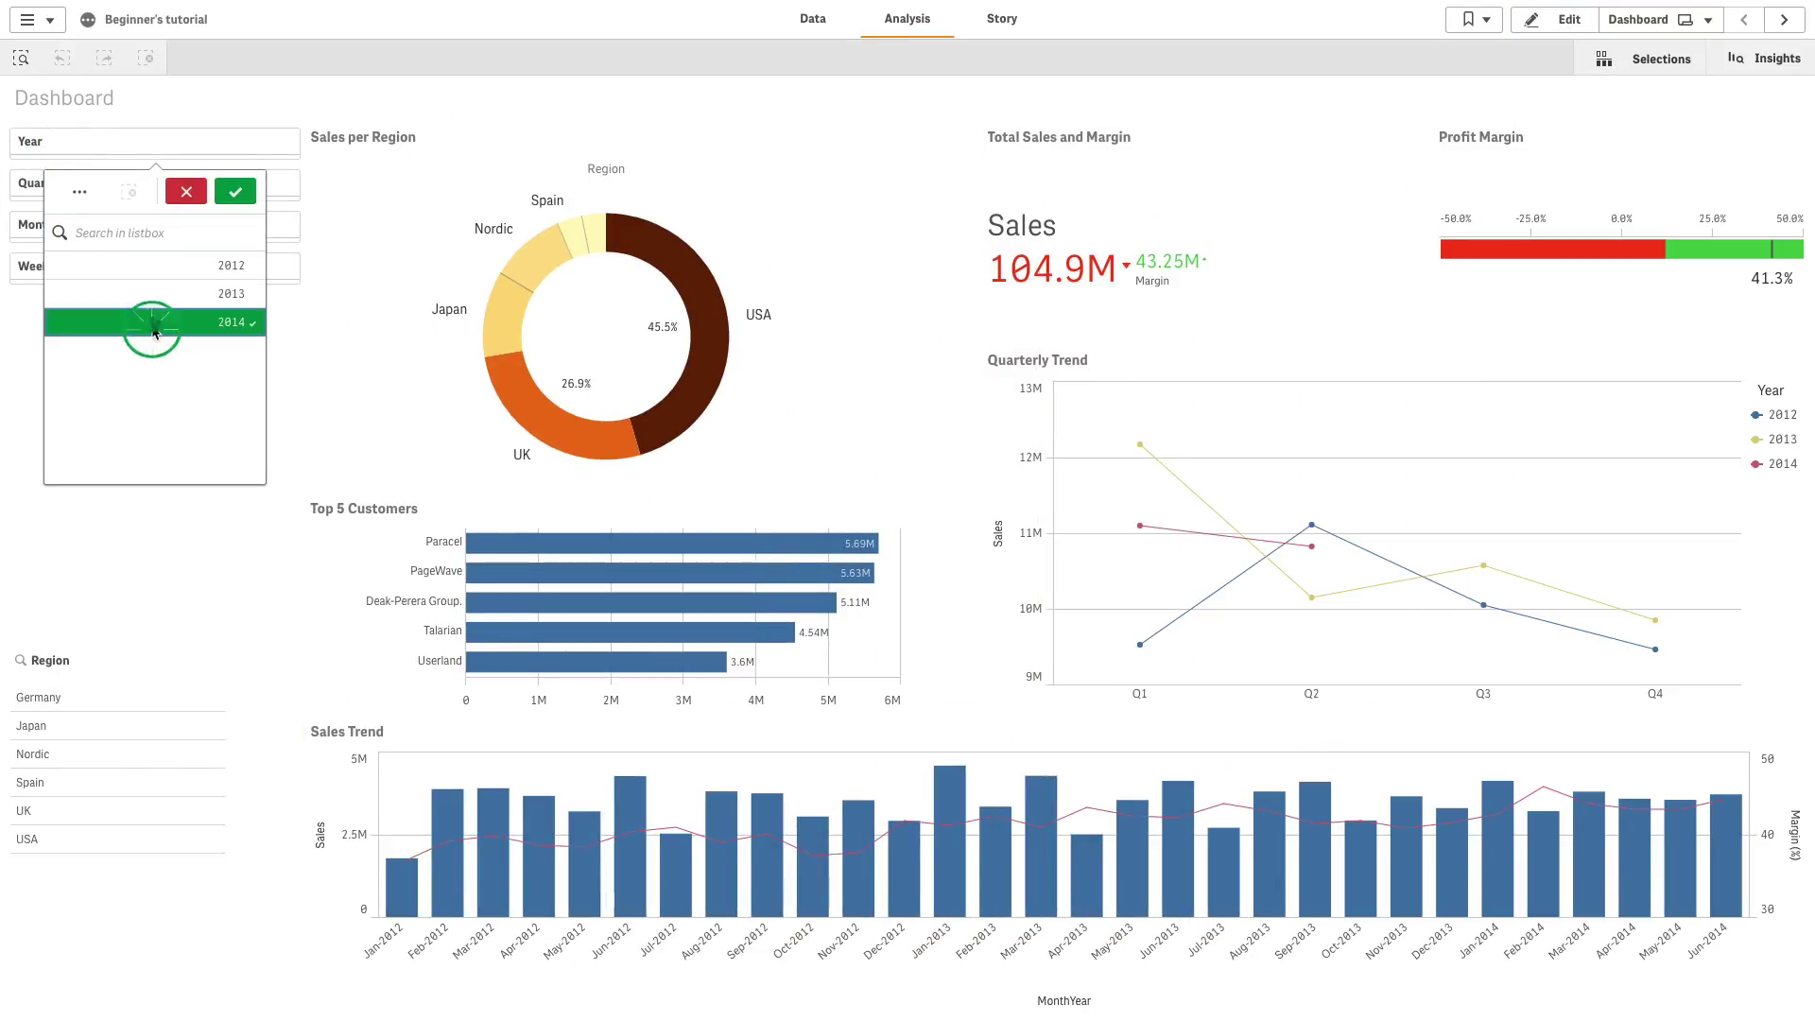
pyautogui.click(237, 193)
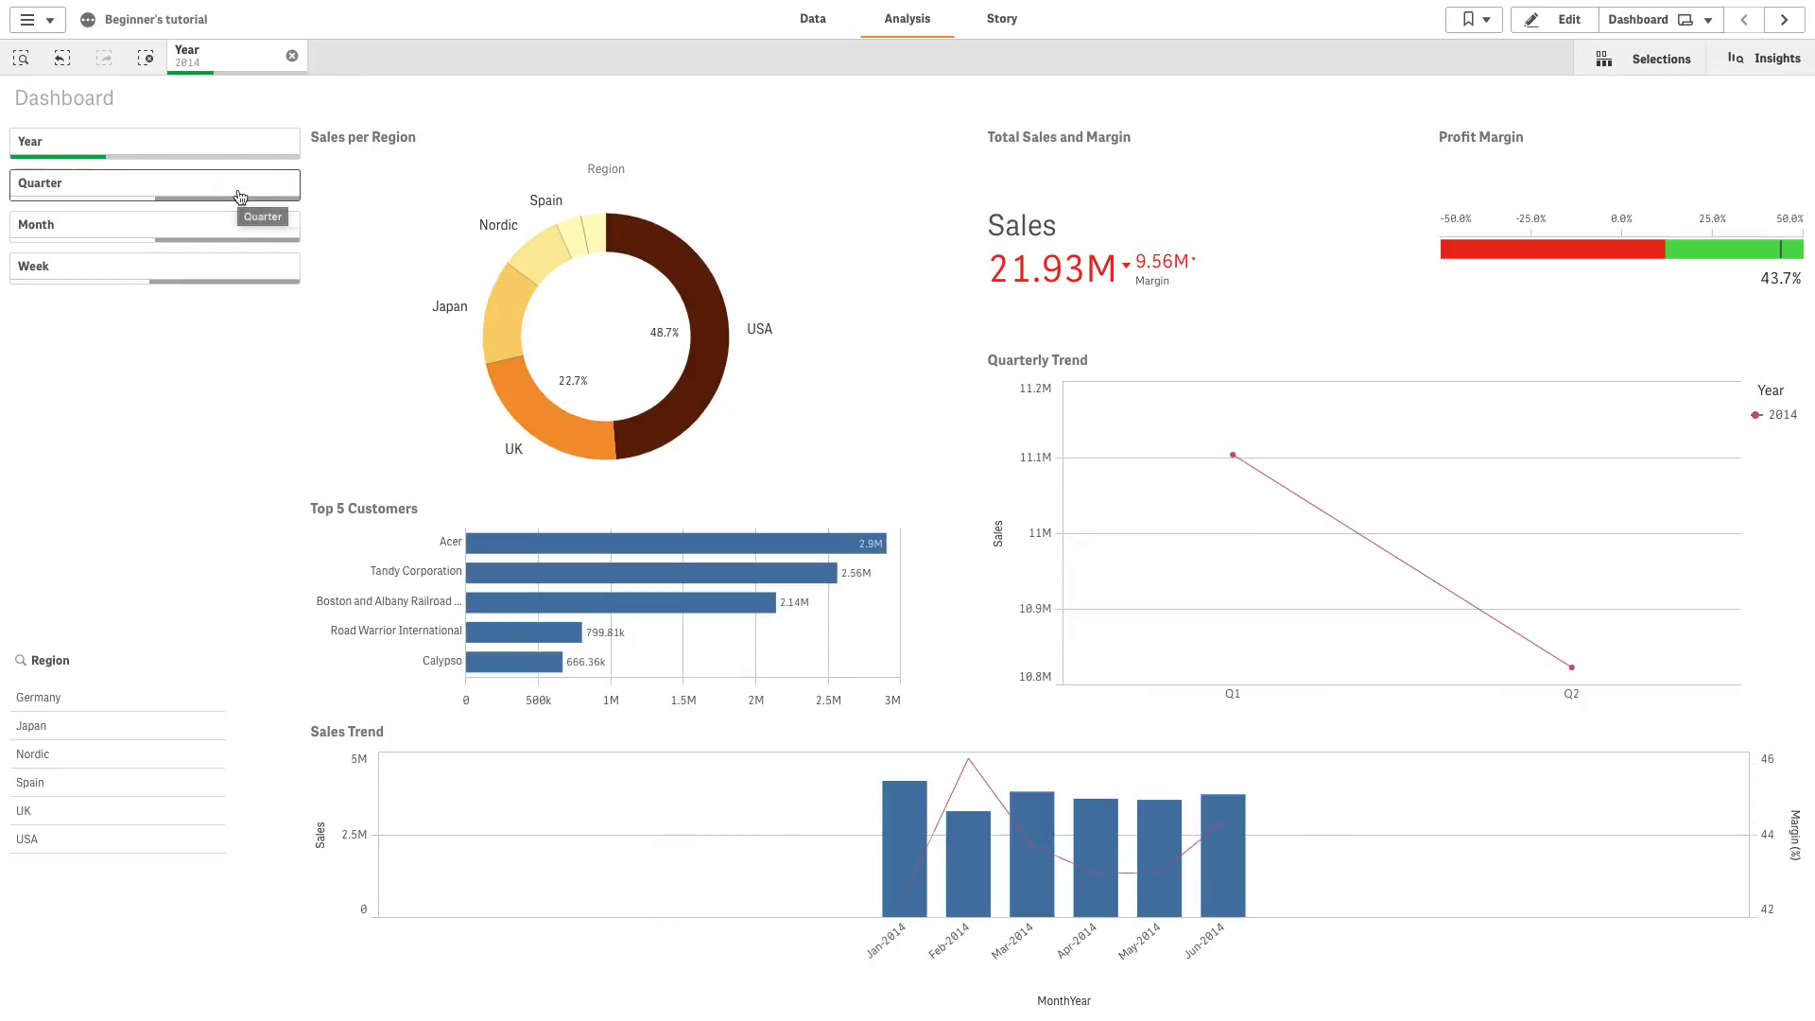
# - Select weeks 13 through 18 in the Week filter
pyautogui.click(200, 276)
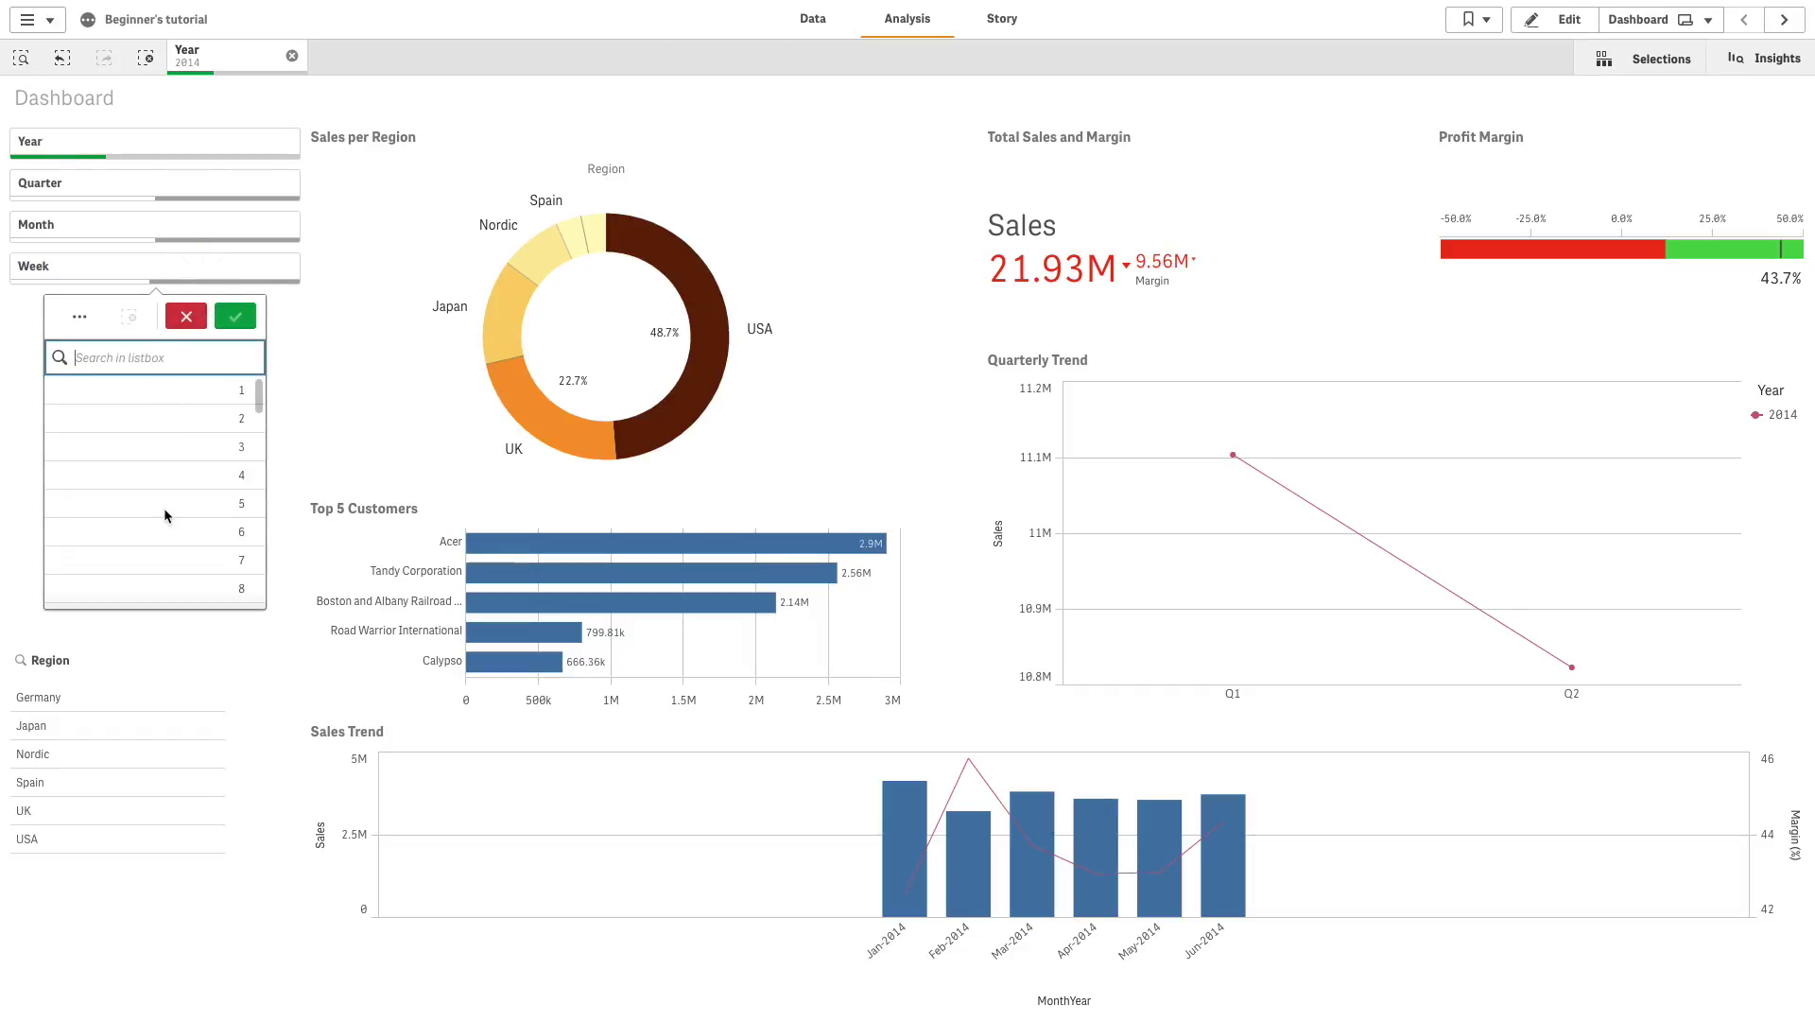
pyautogui.moveTo(259, 386); pyautogui.dragTo(259, 427)
pyautogui.moveTo(149, 458); pyautogui.dragTo(156, 593)
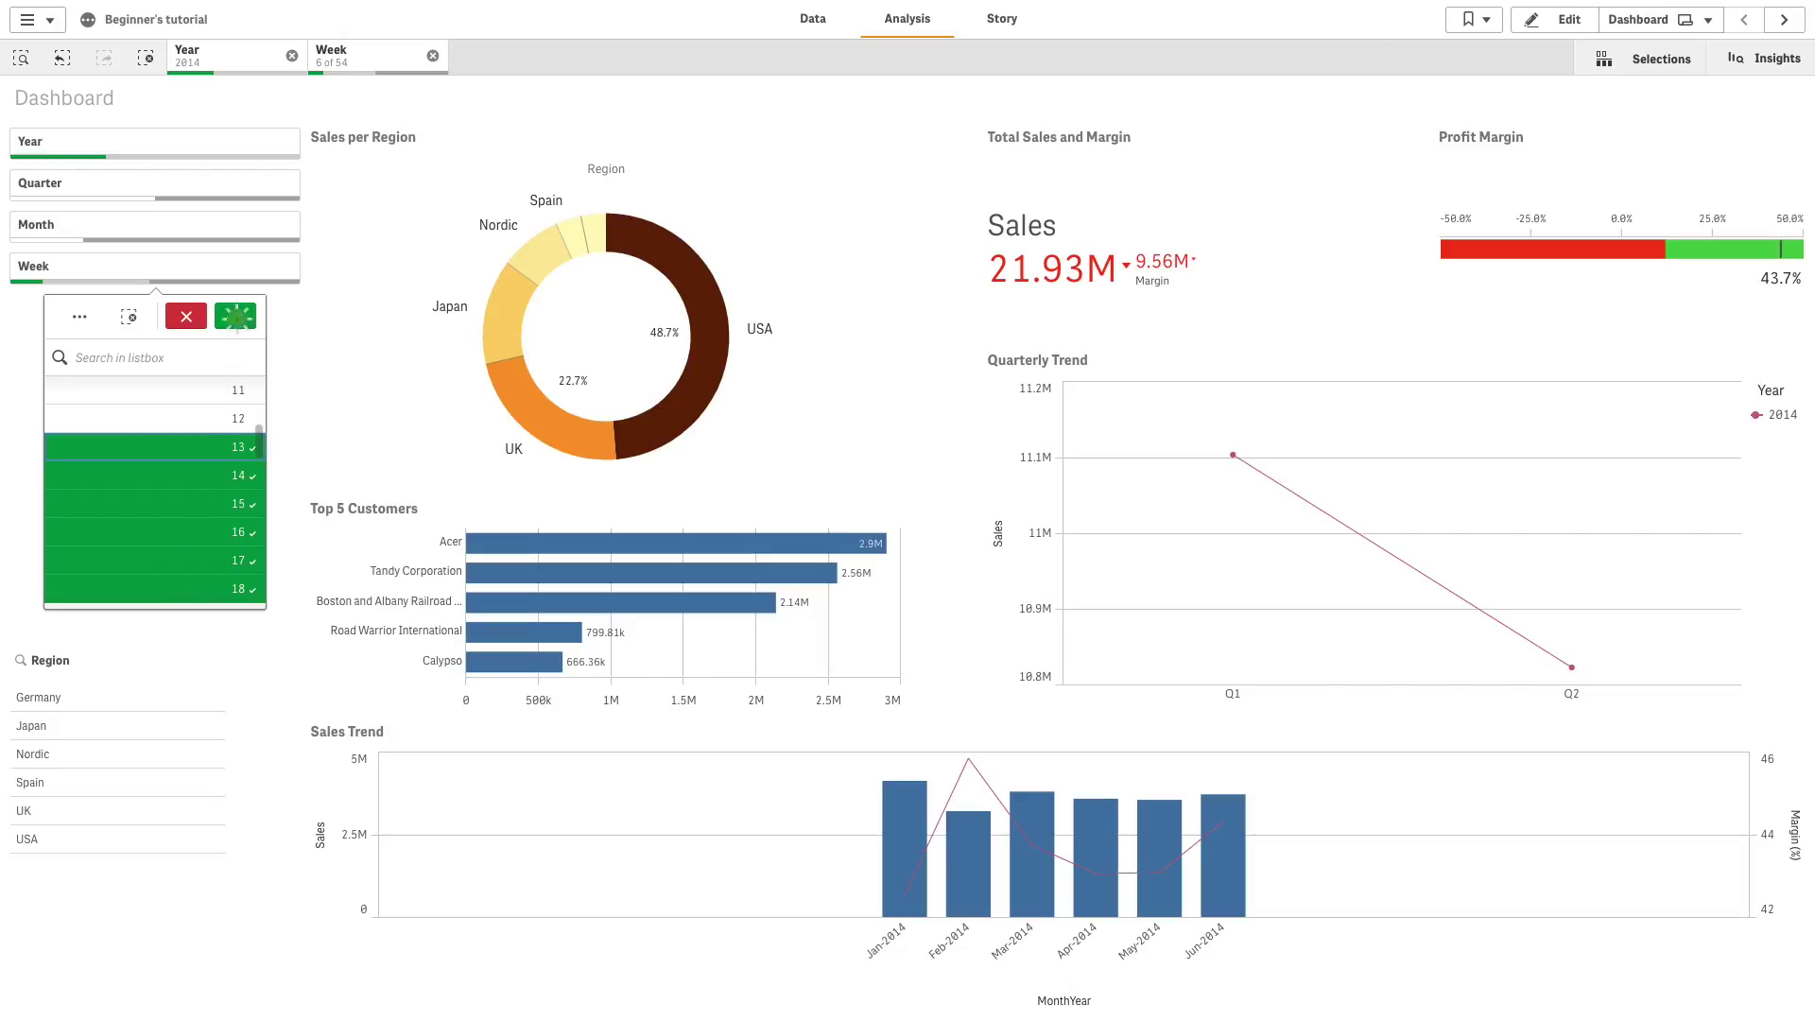
pyautogui.click(236, 319)
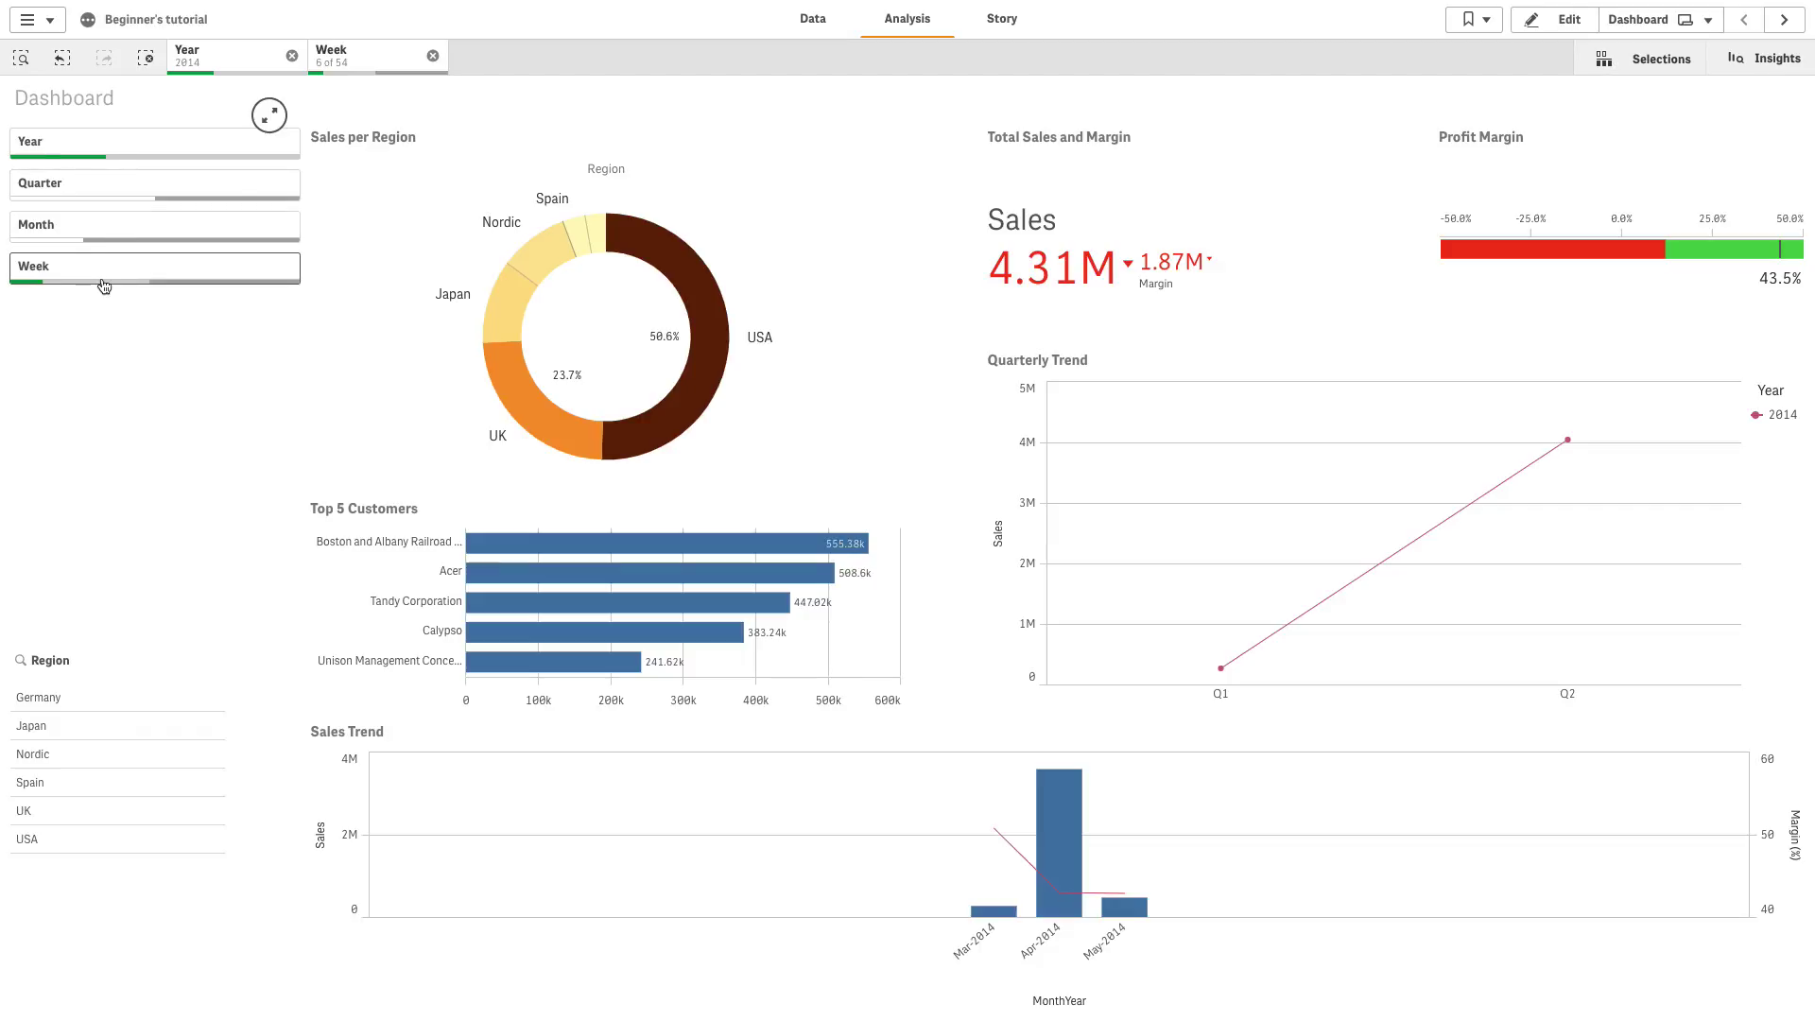
# - Review the Week list to verify weeks 13–18 remain selected
pyautogui.click(252, 285)
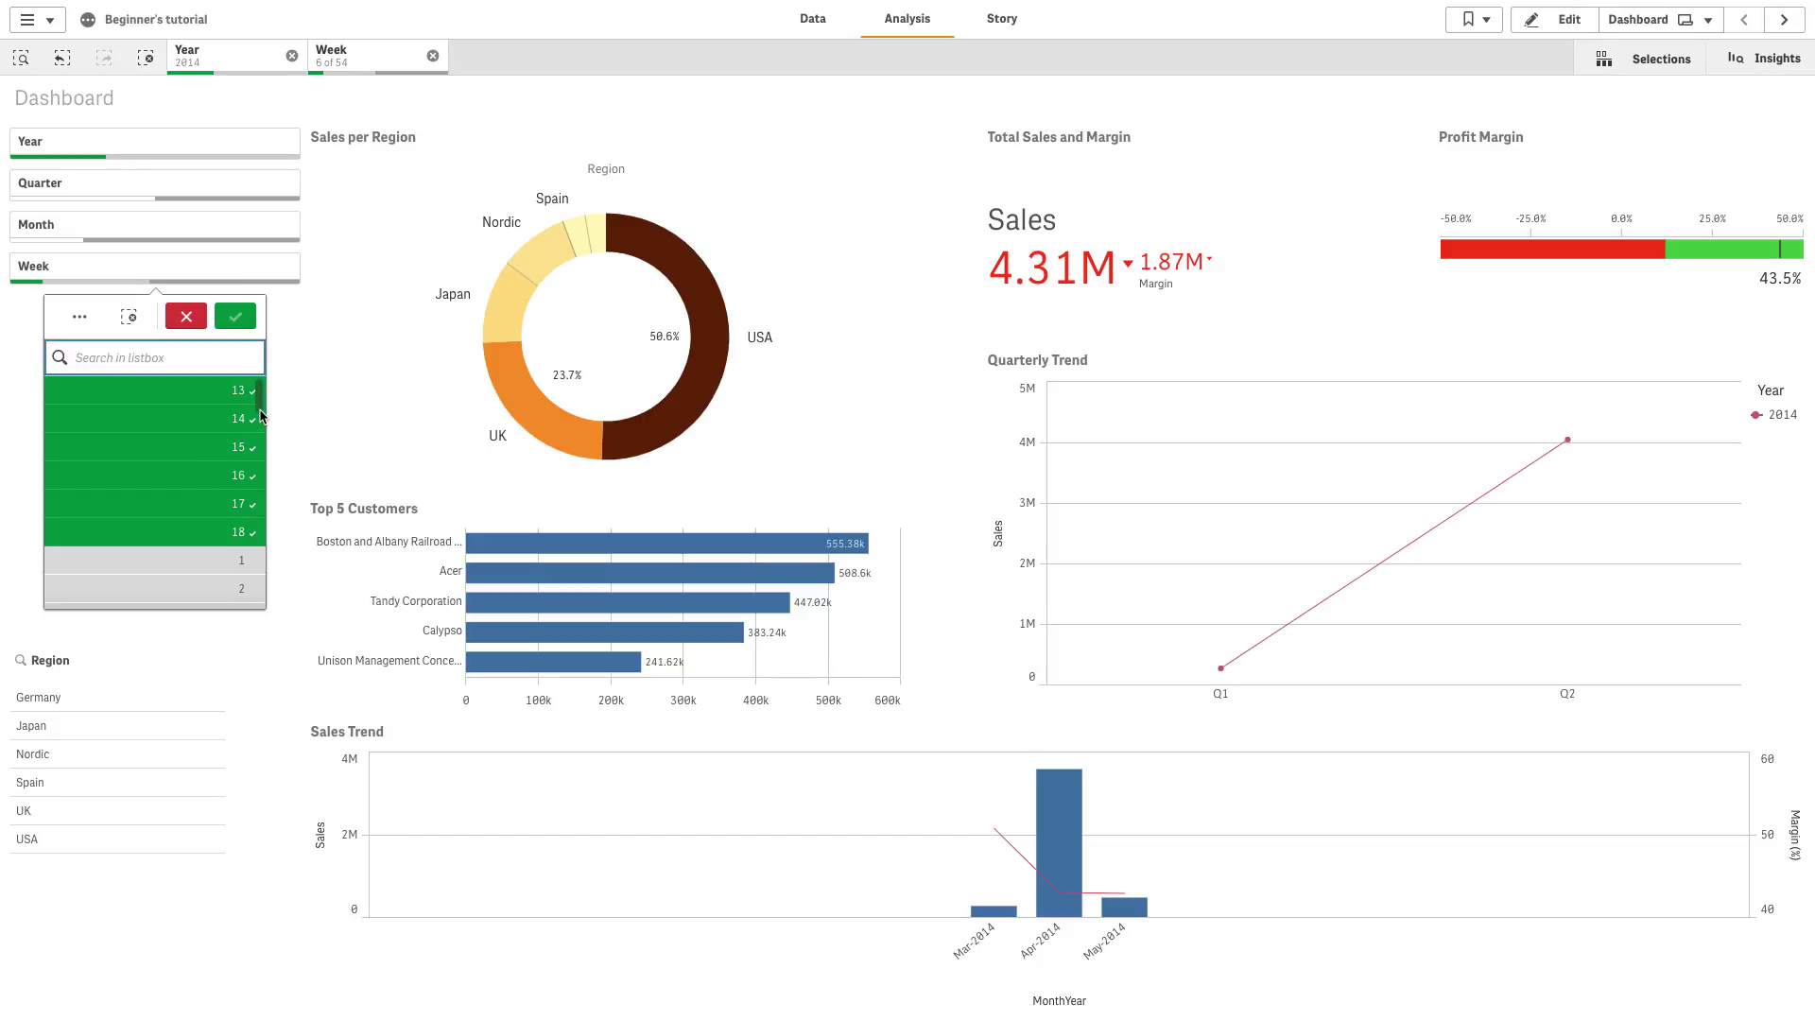
pyautogui.scroll(-5, 261, 526)
pyautogui.scroll(-5, 261, 526)
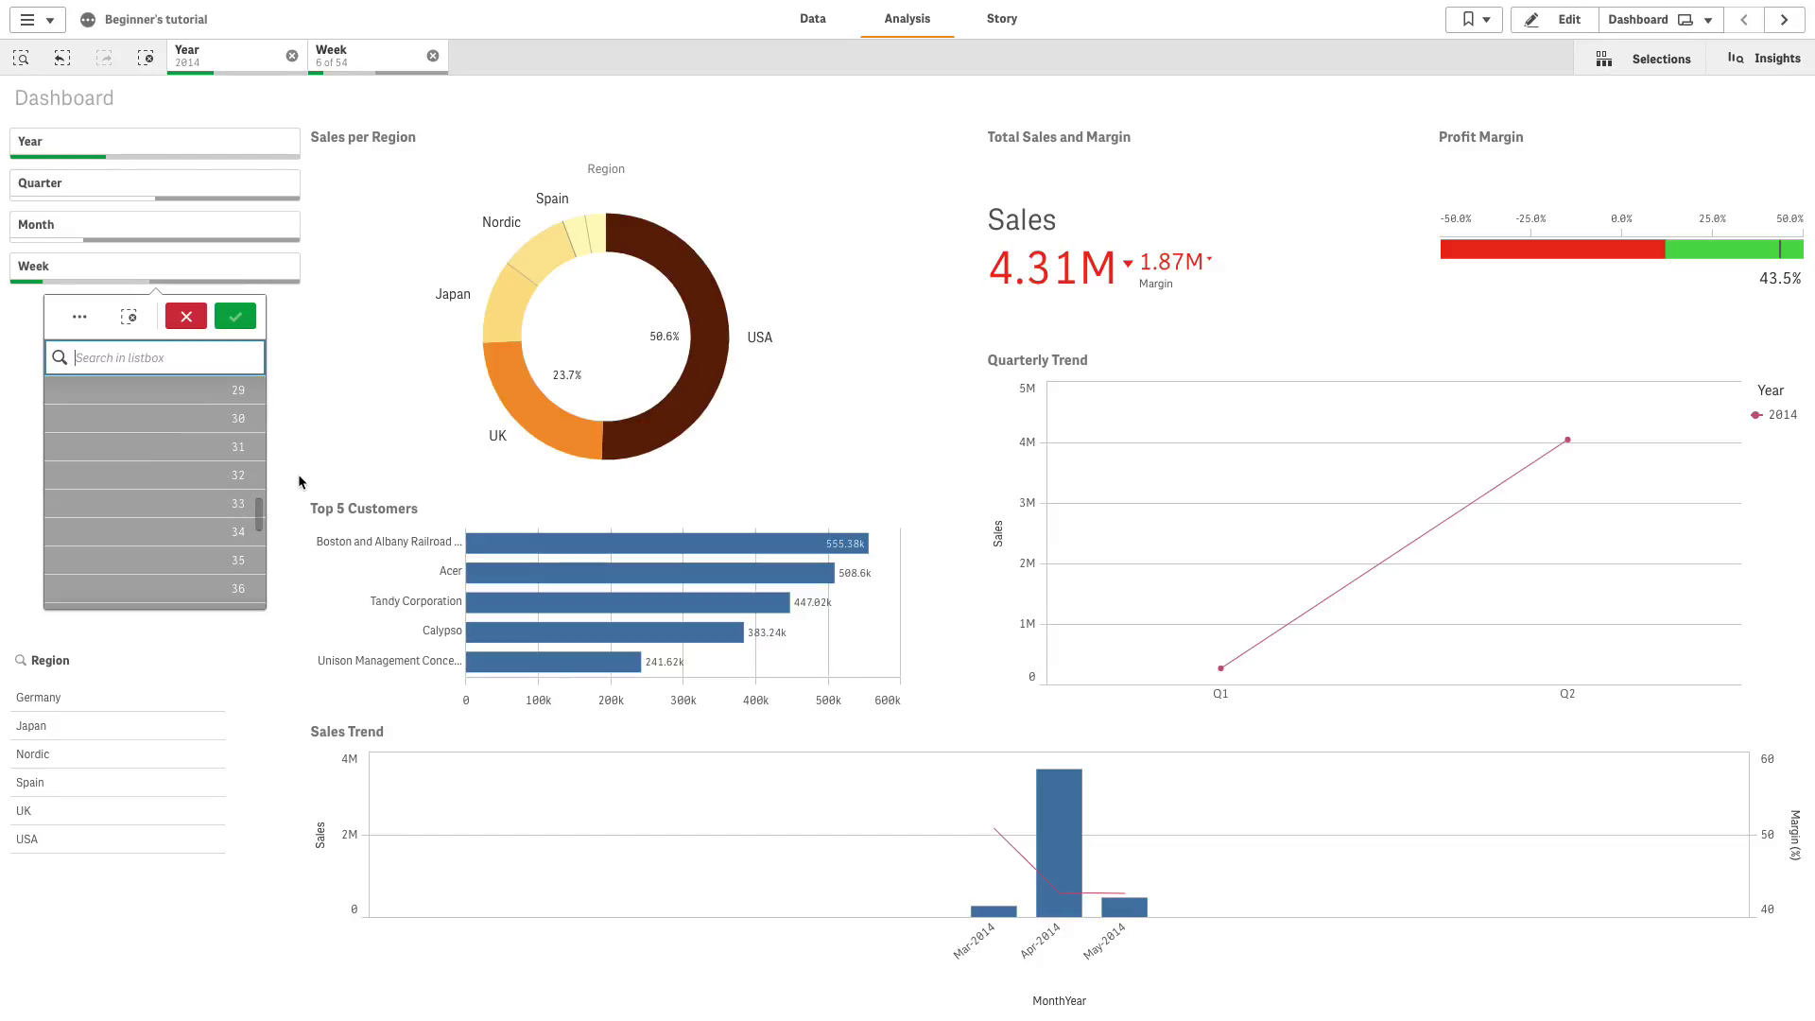
pyautogui.click(349, 474)
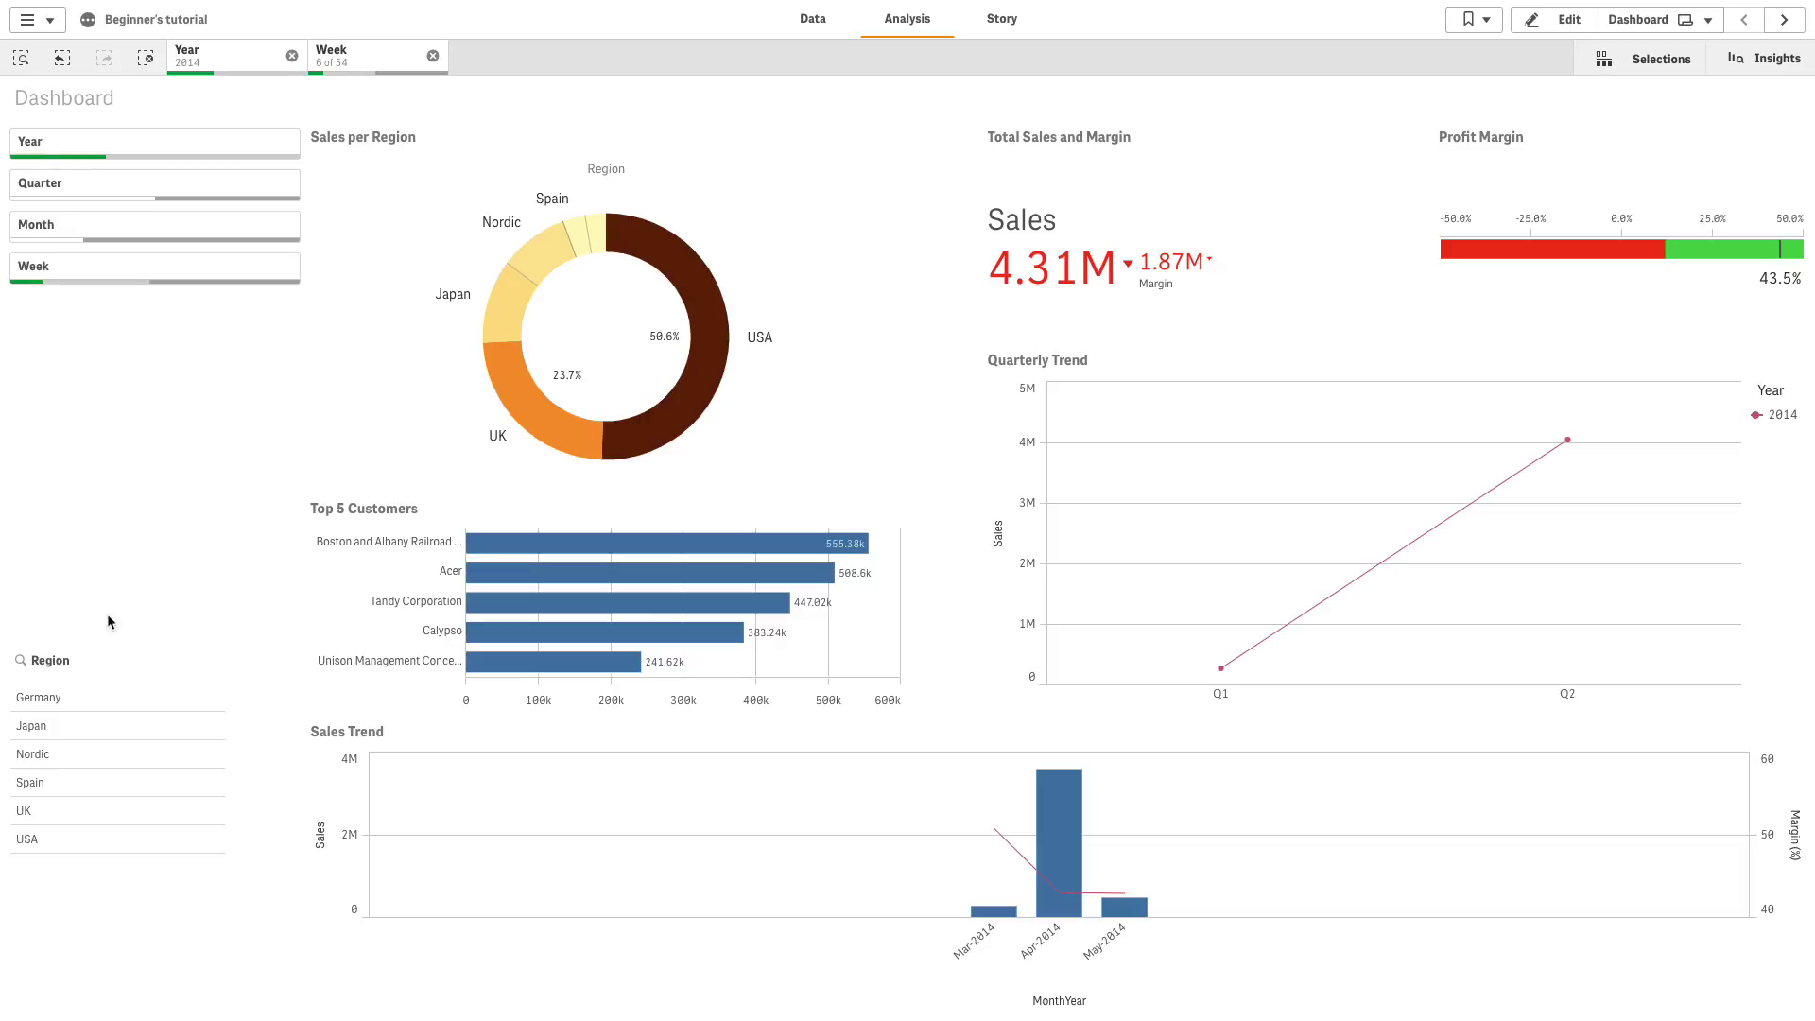
pyautogui.click(74, 699)
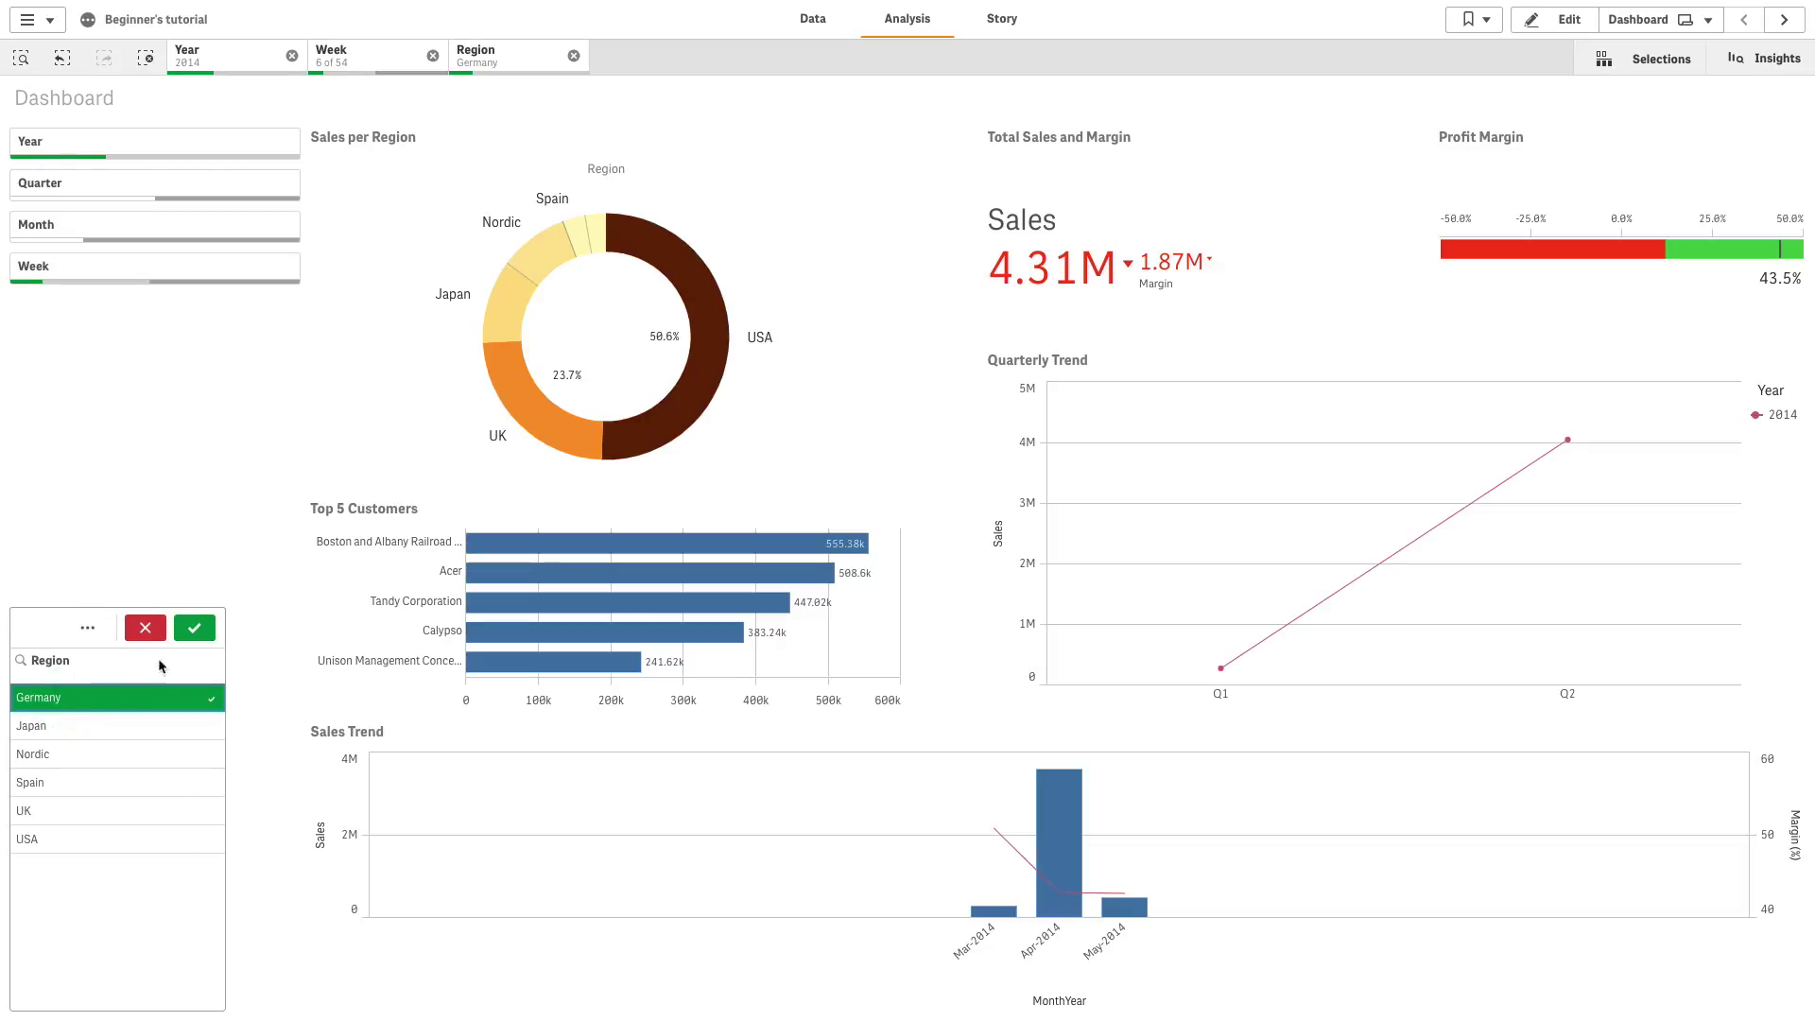
pyautogui.click(196, 633)
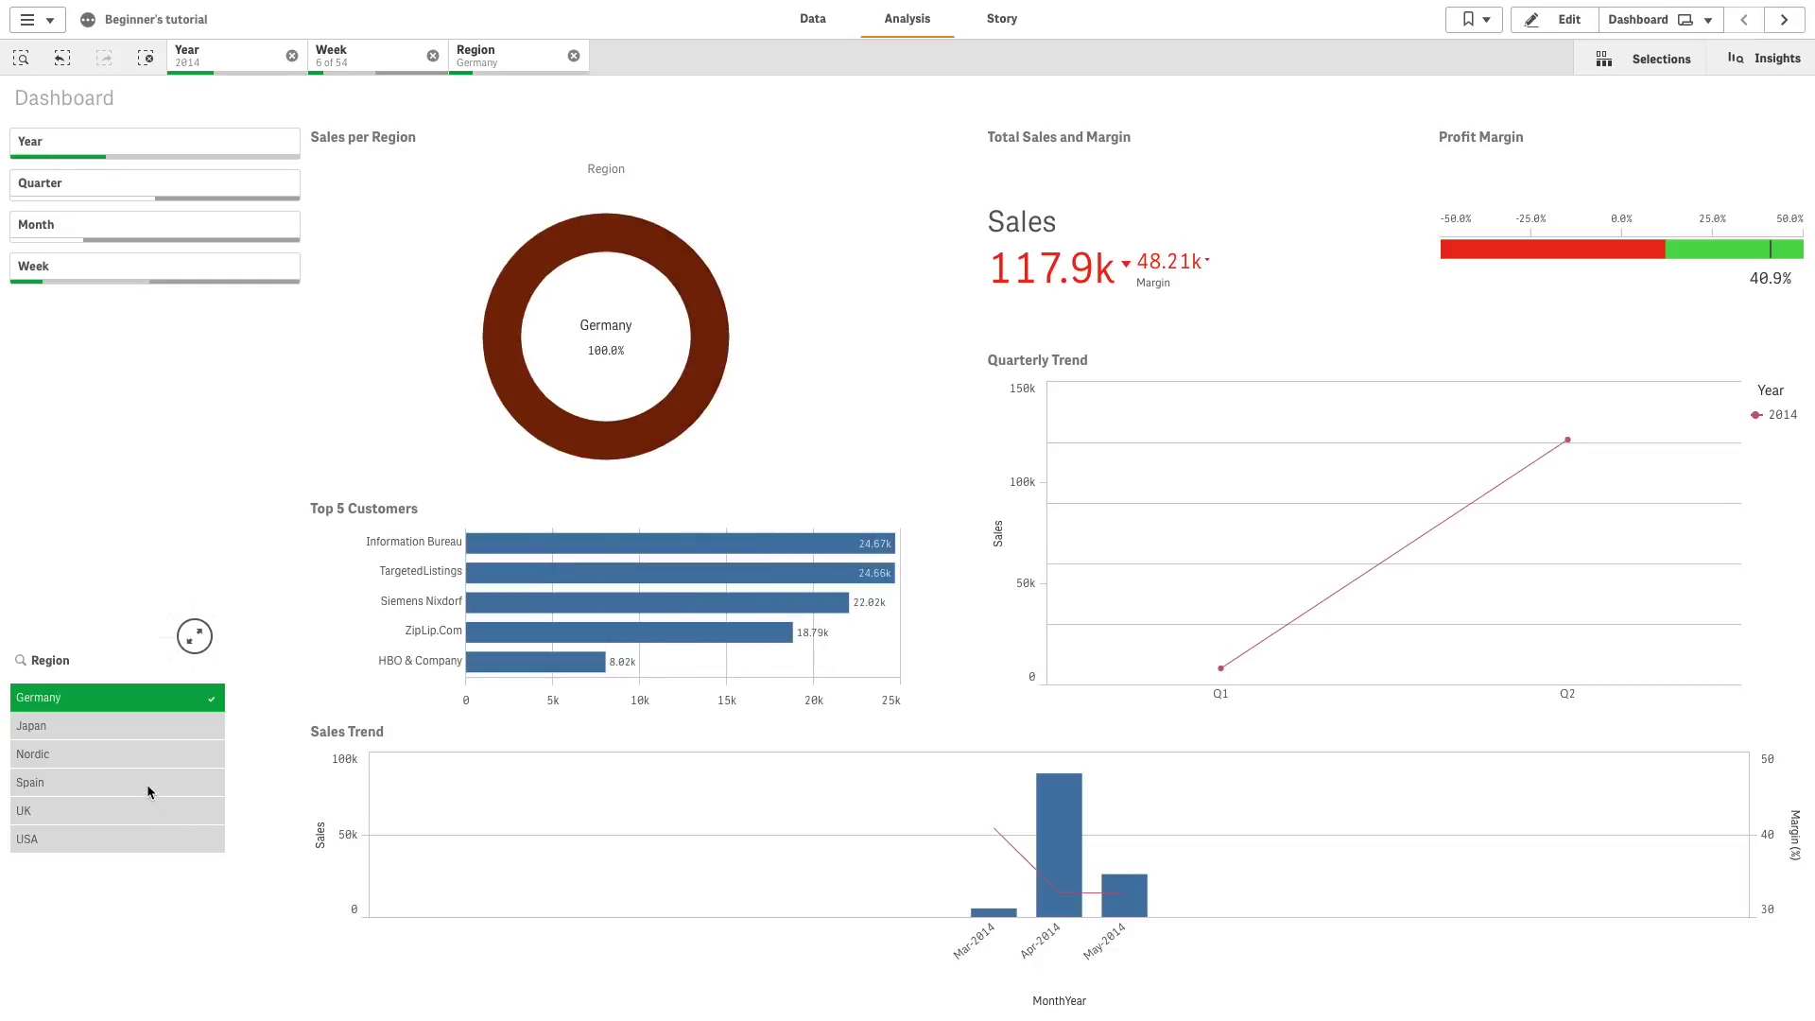
pyautogui.moveTo(148, 832); pyautogui.dragTo(150, 782)
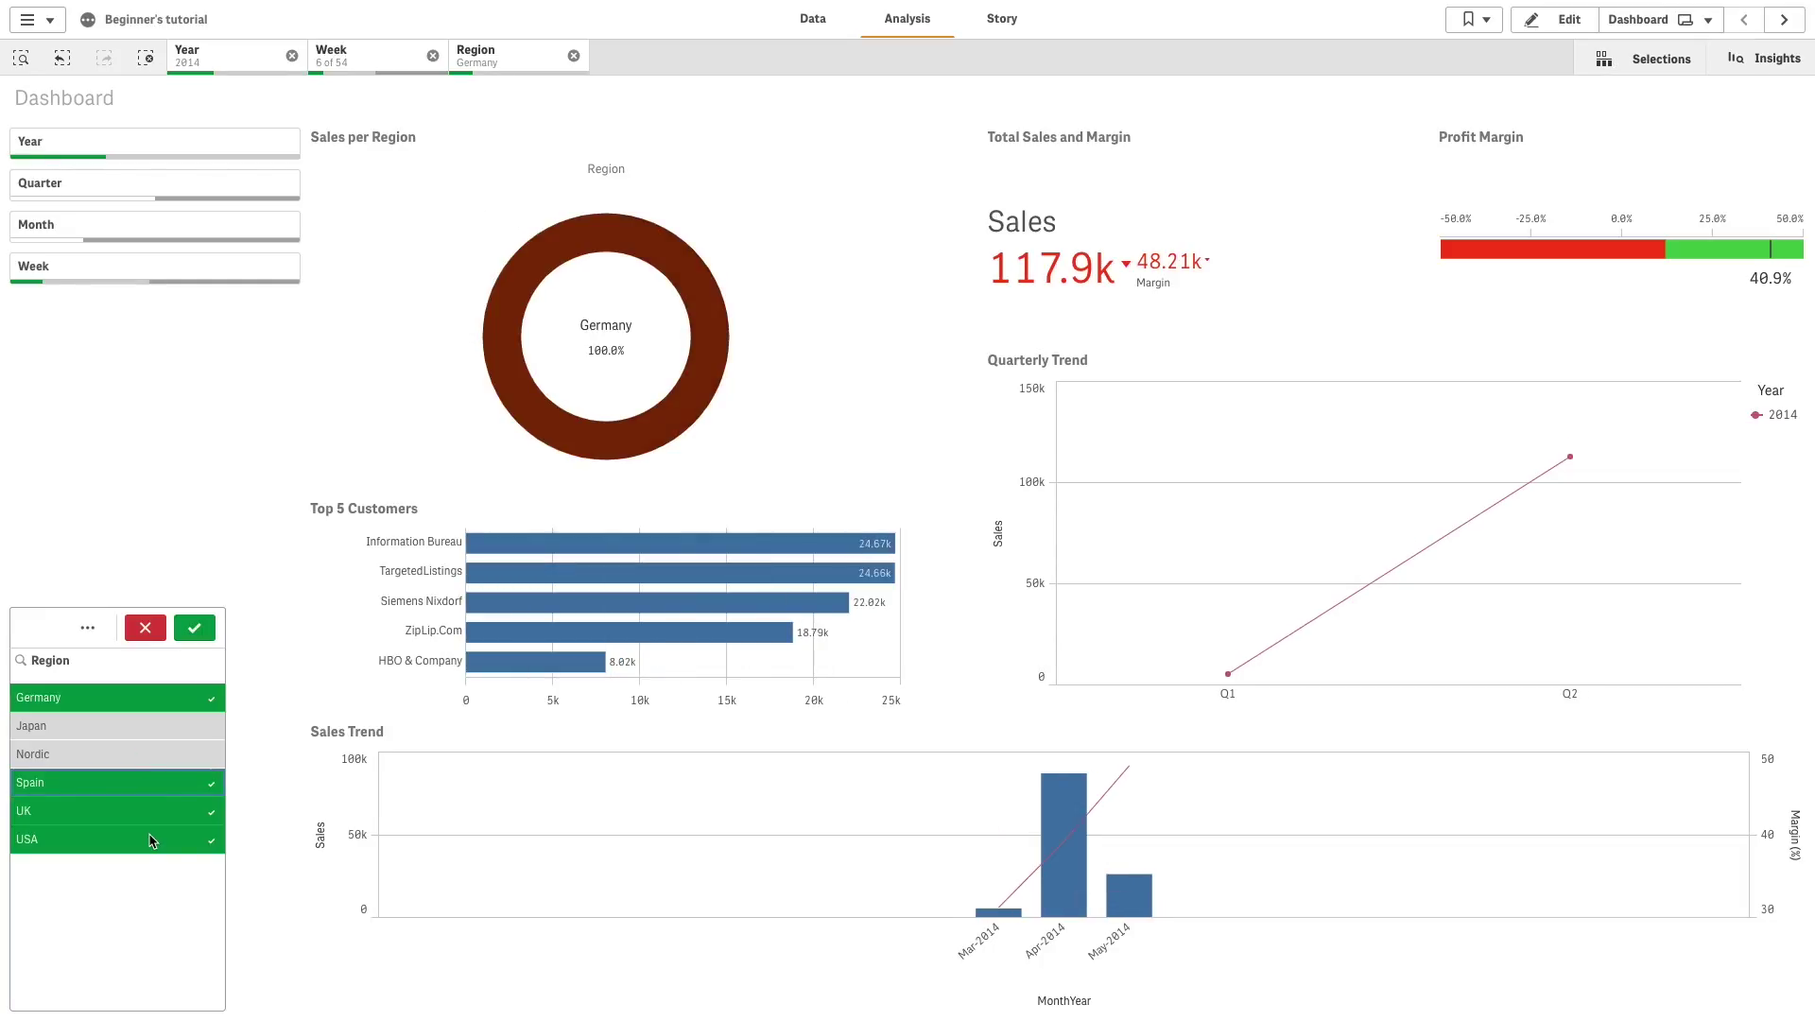
pyautogui.click(195, 629)
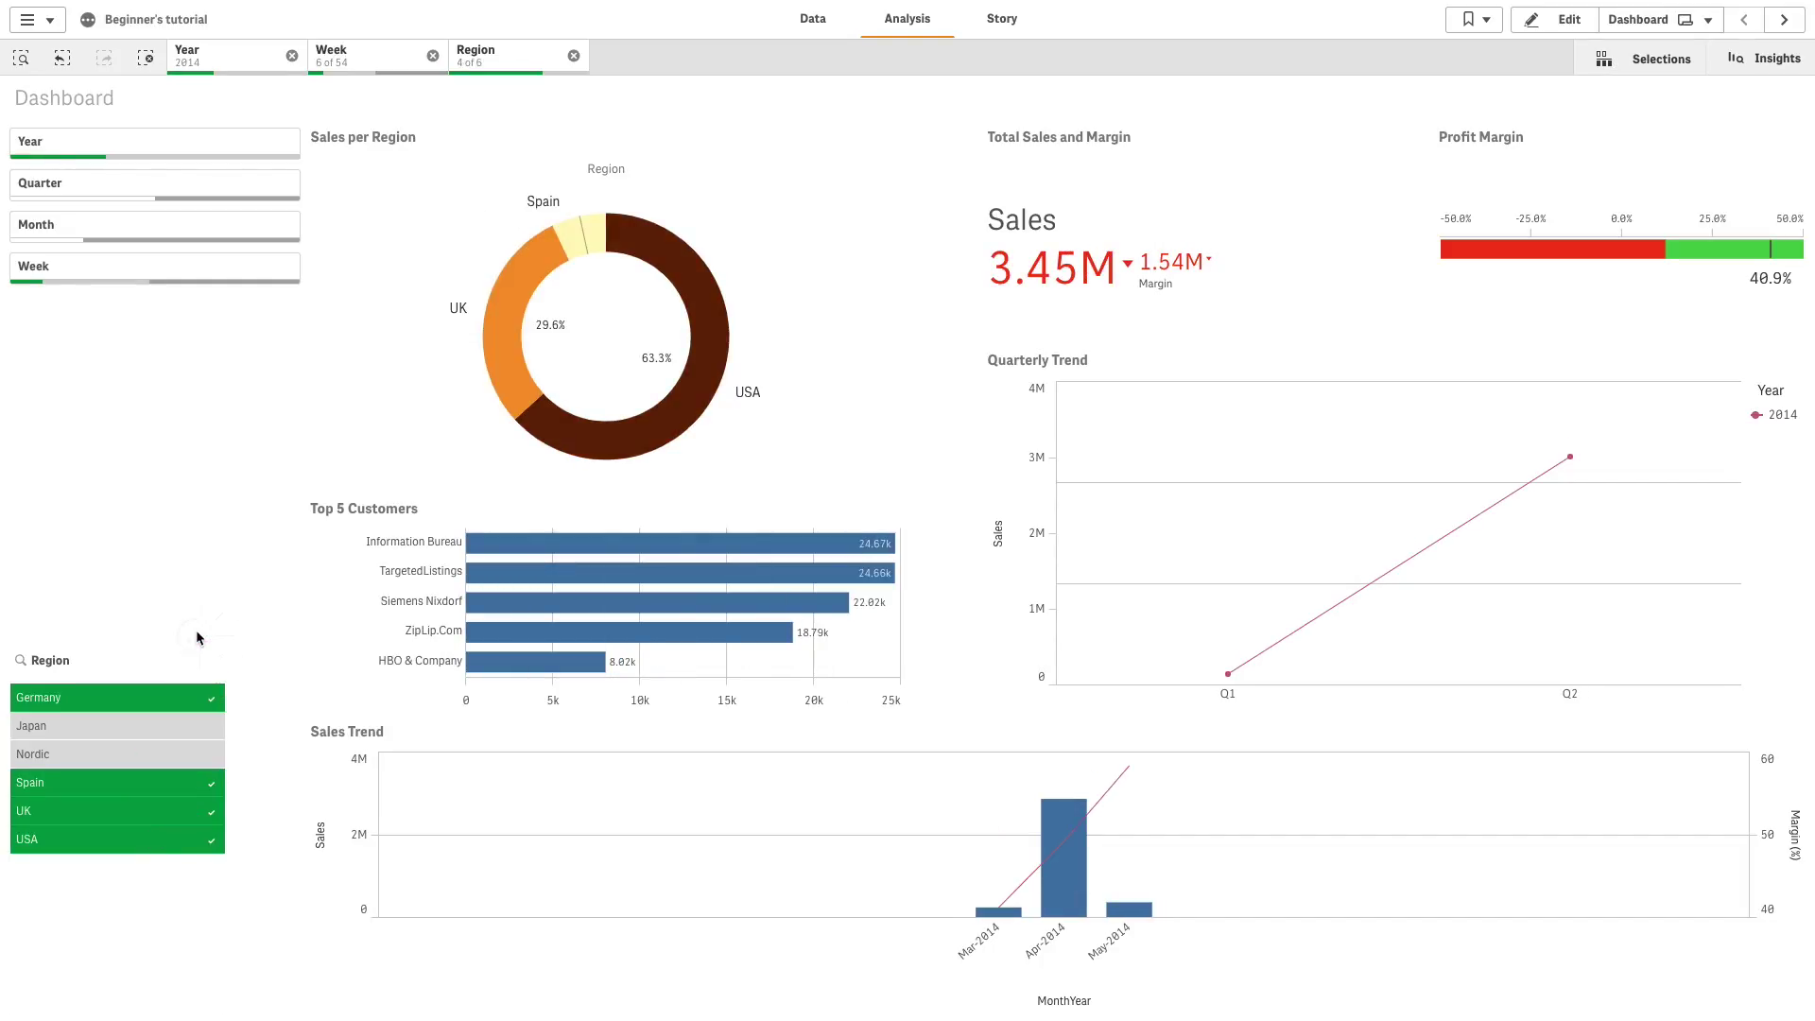
pyautogui.click(107, 652)
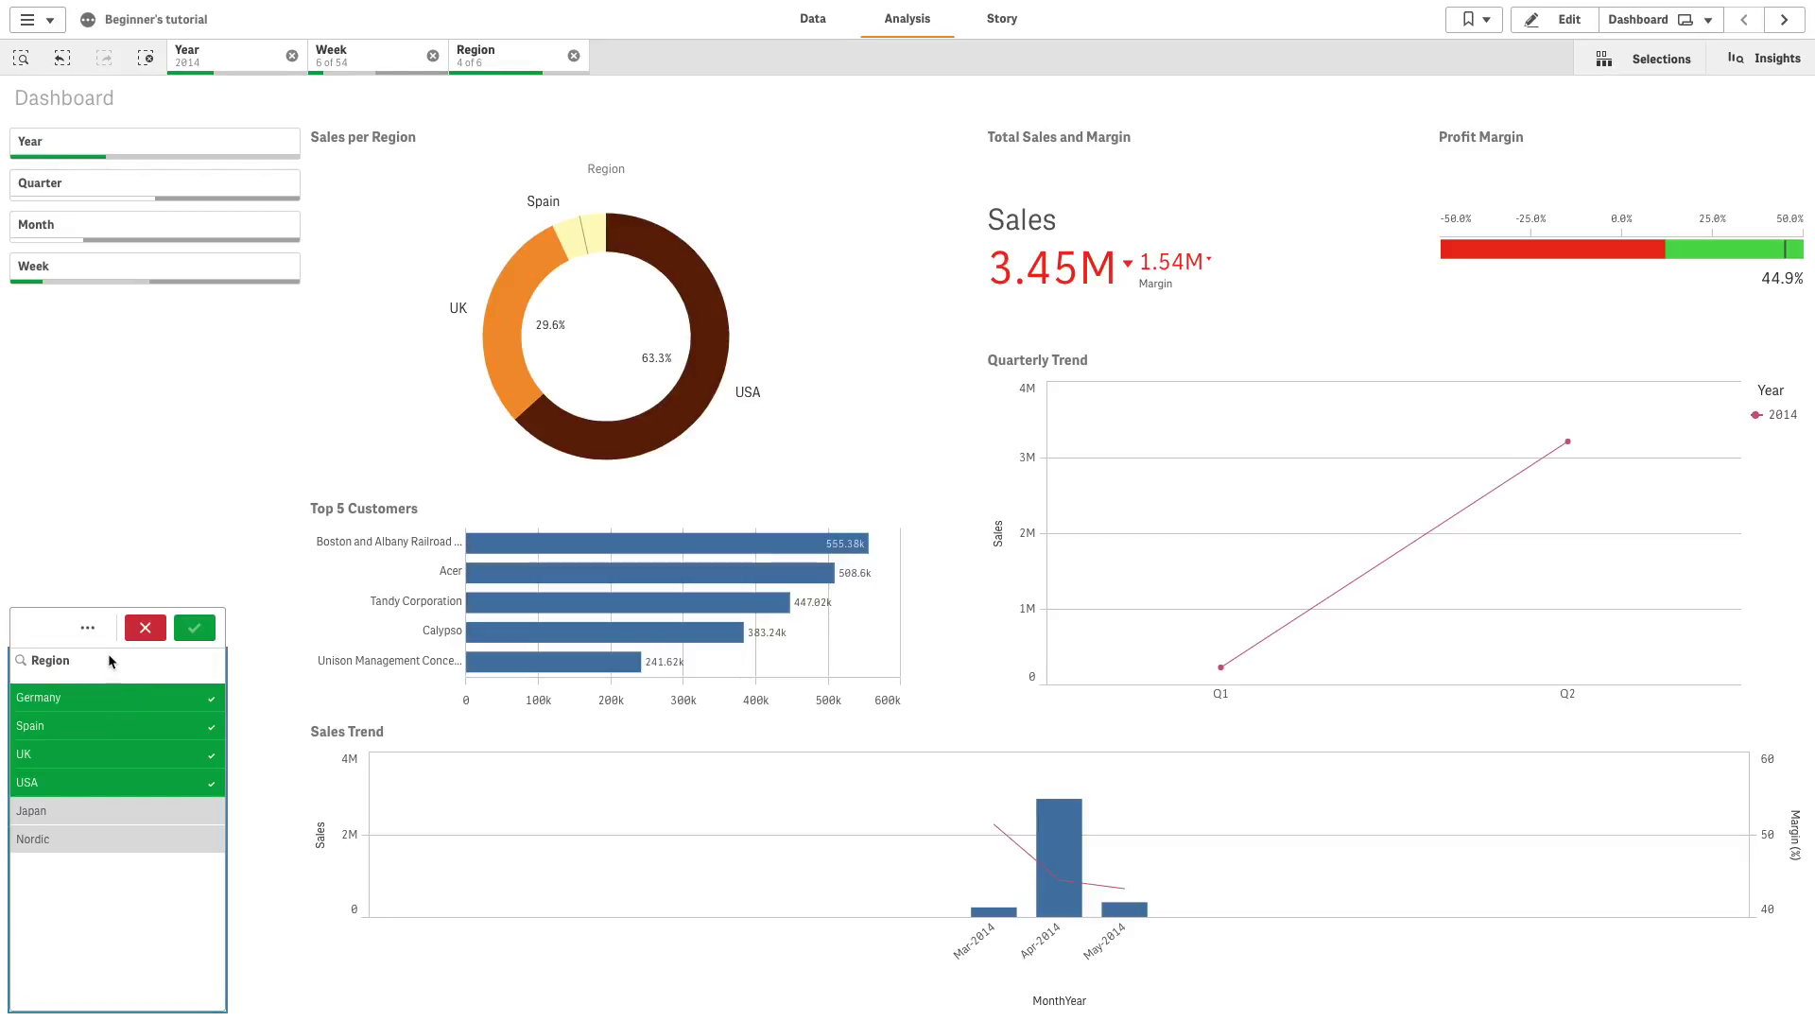
pyautogui.click(88, 629)
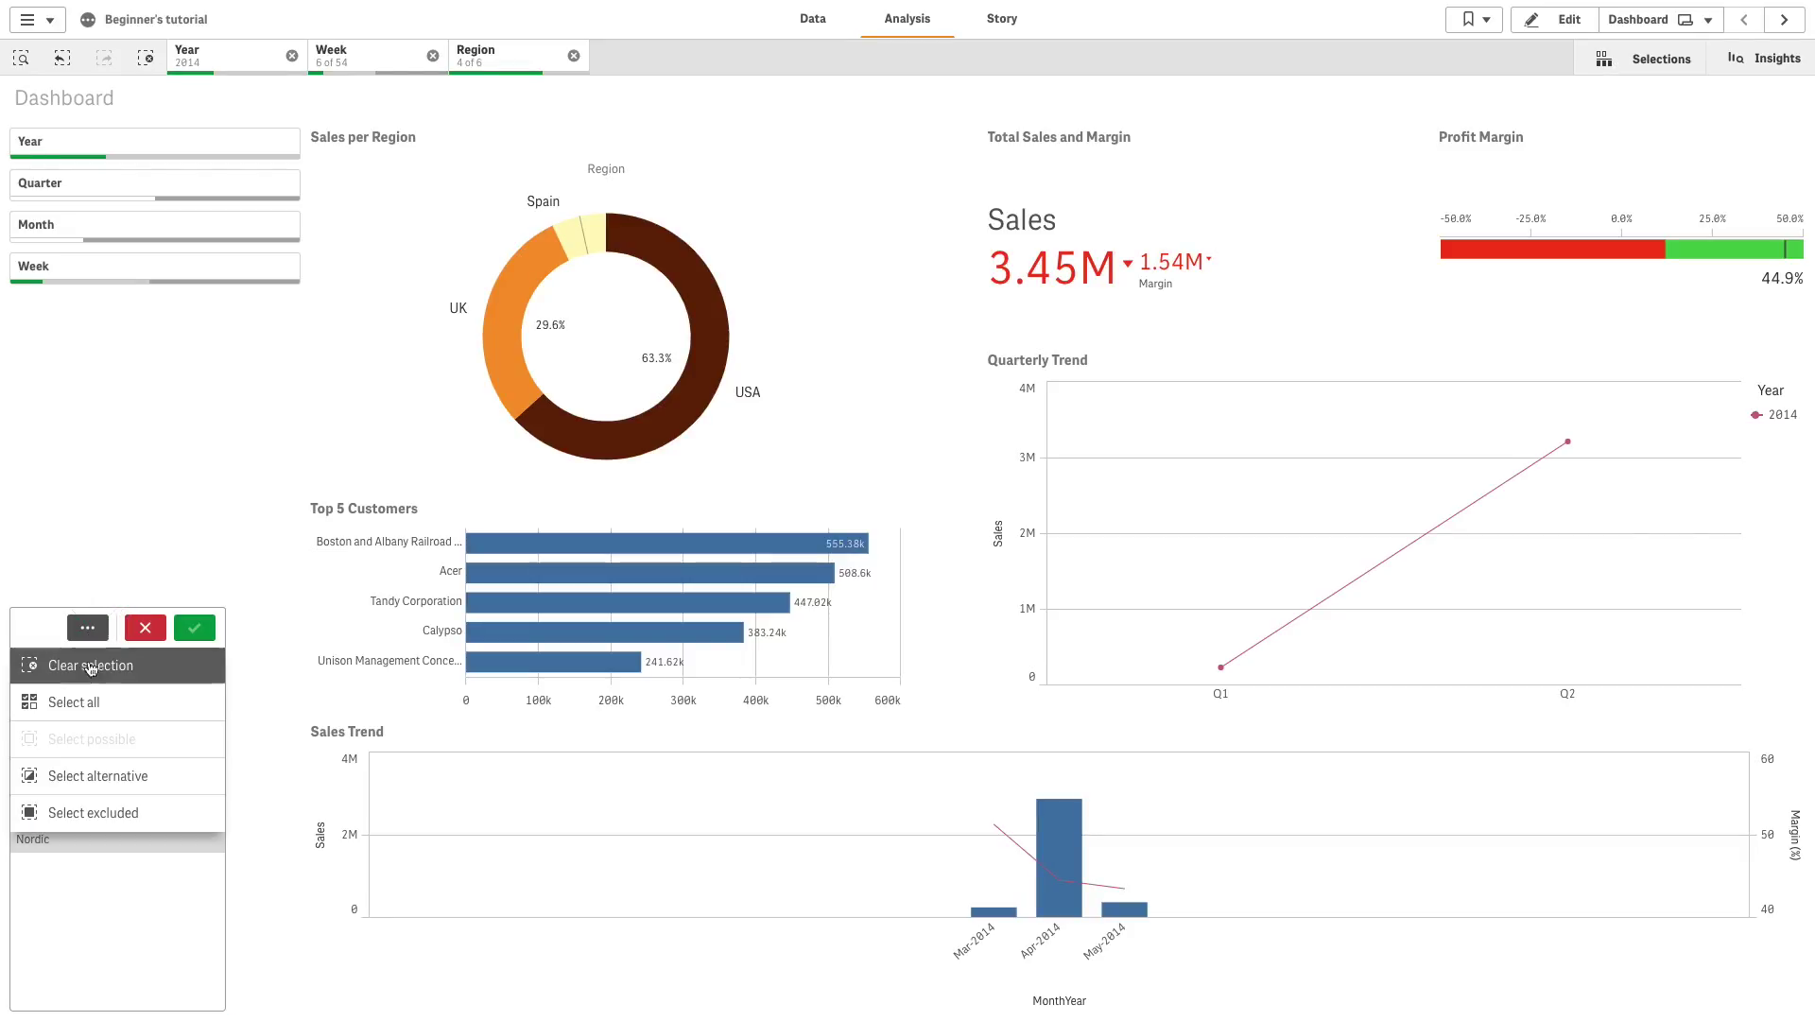
pyautogui.click(91, 675)
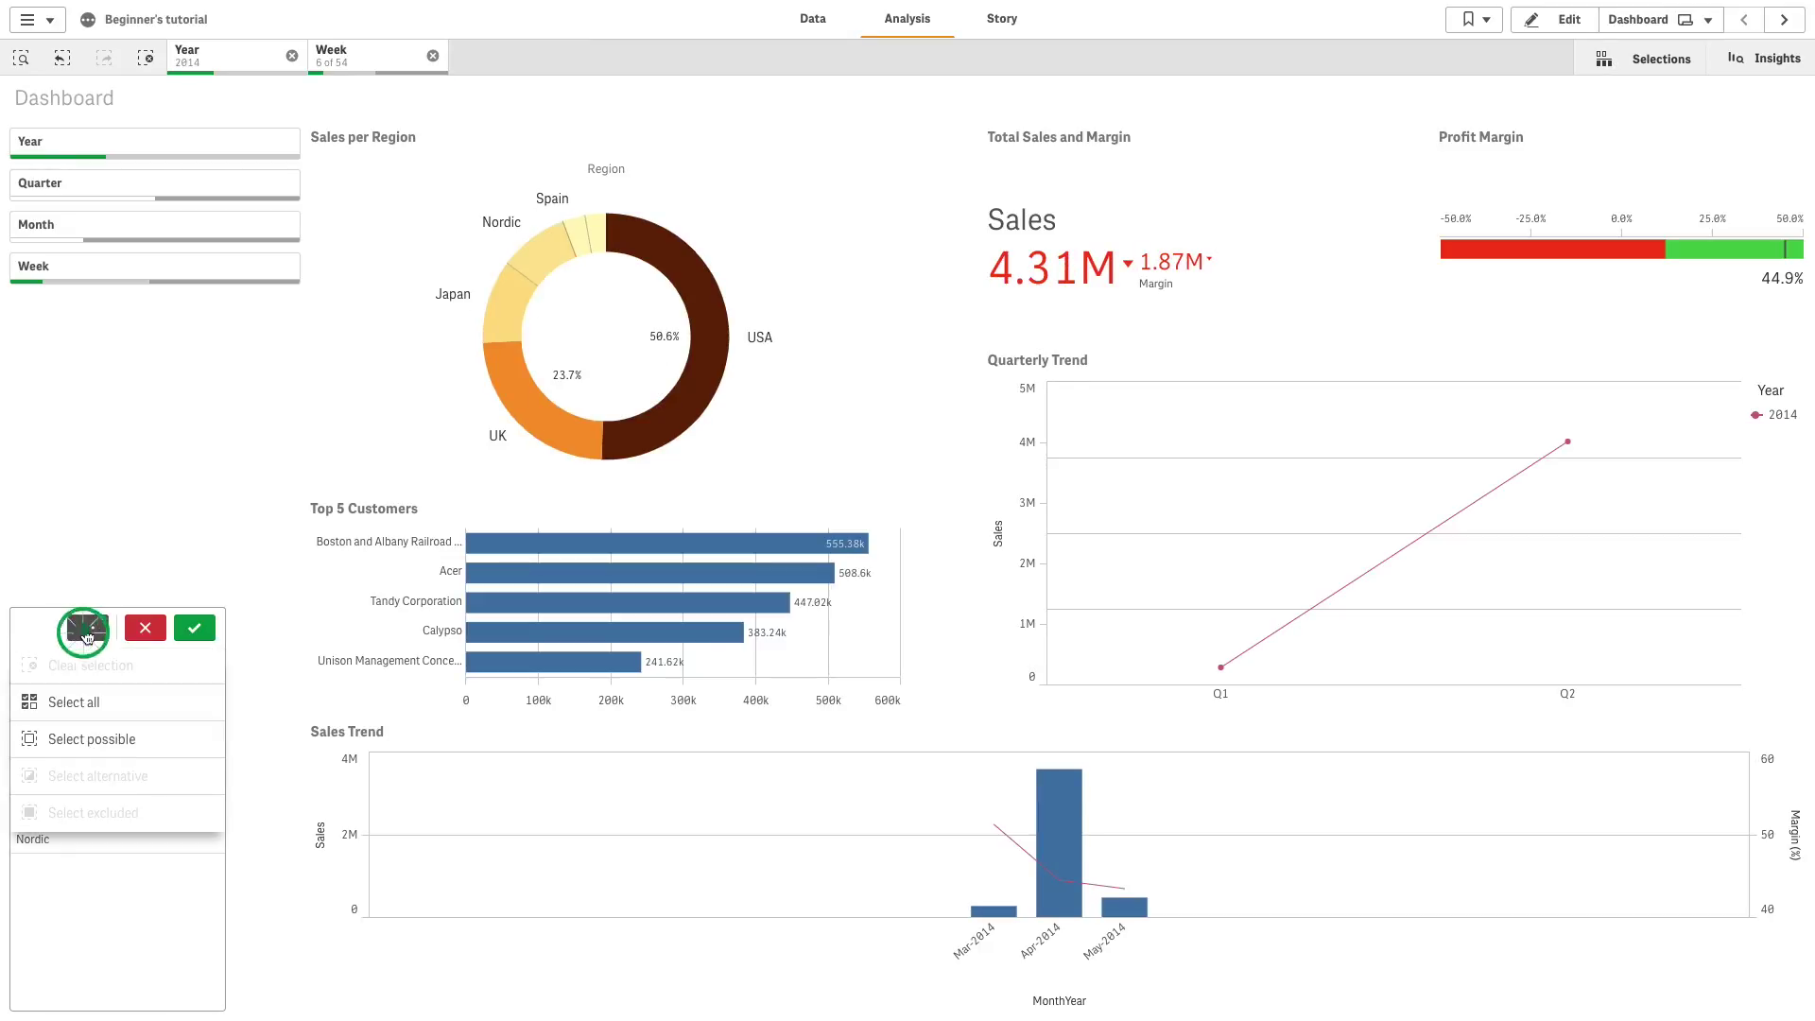
pyautogui.click(73, 723)
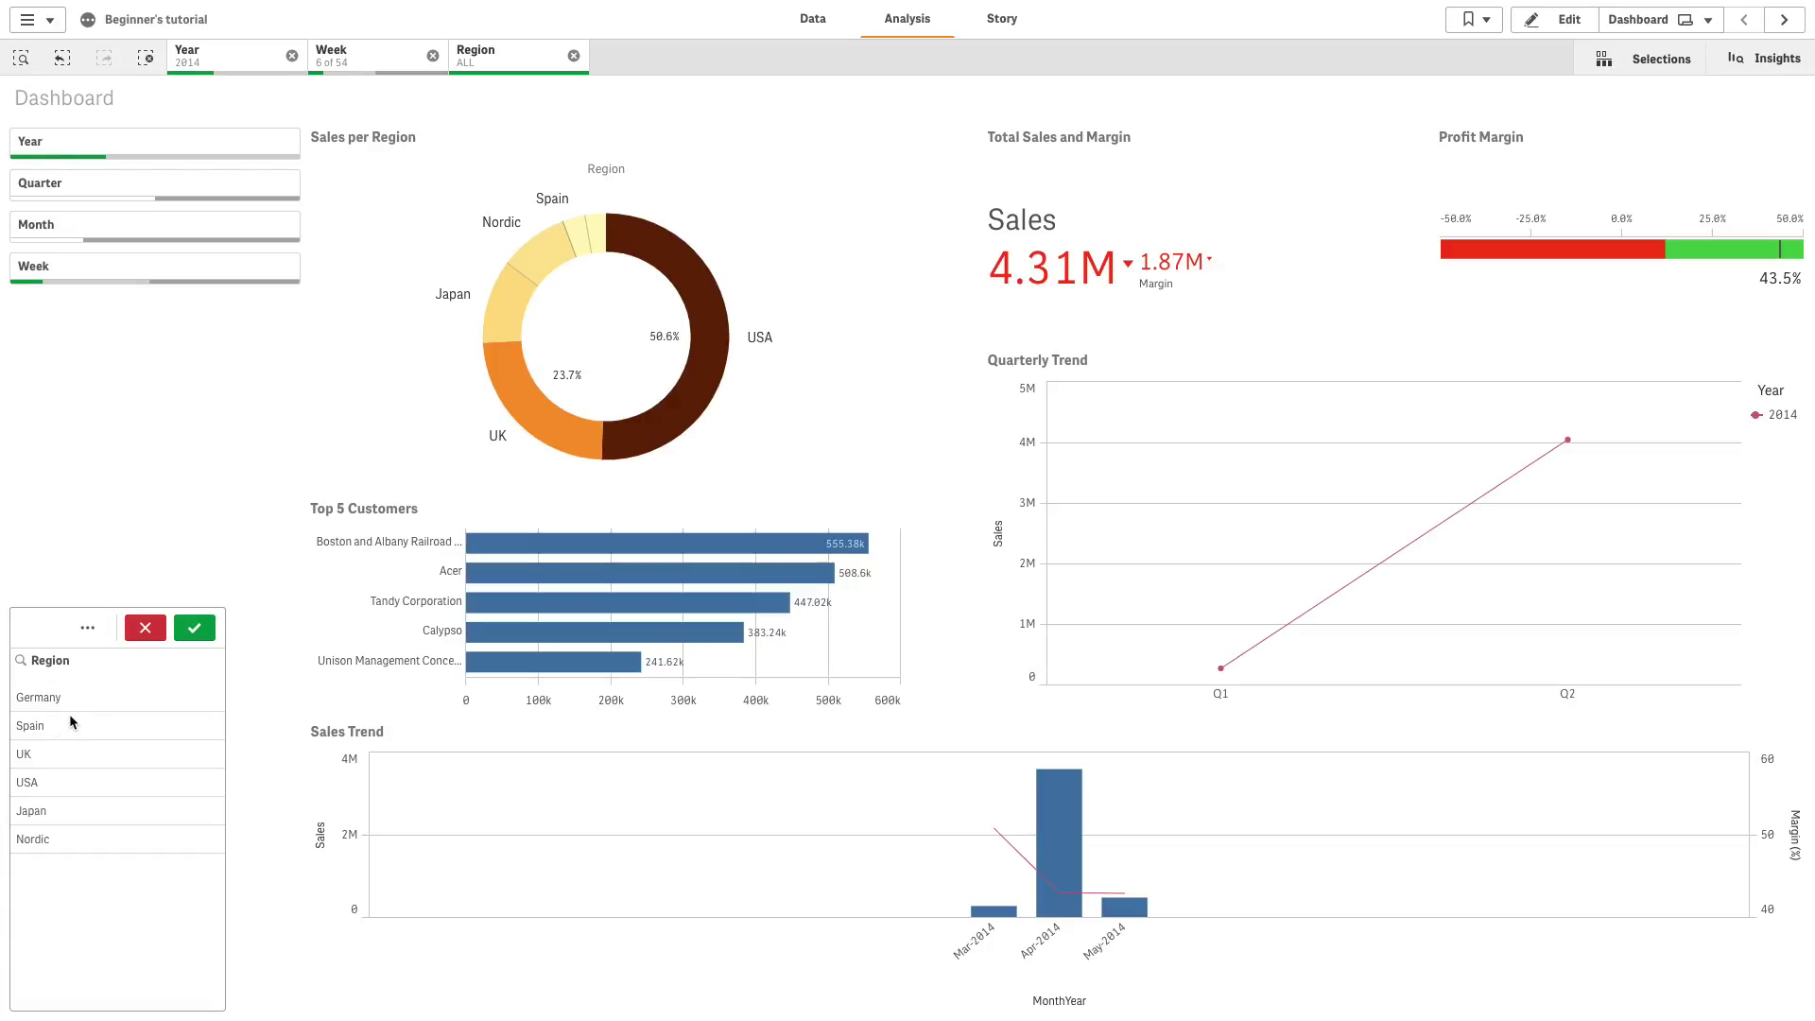
pyautogui.click(92, 630)
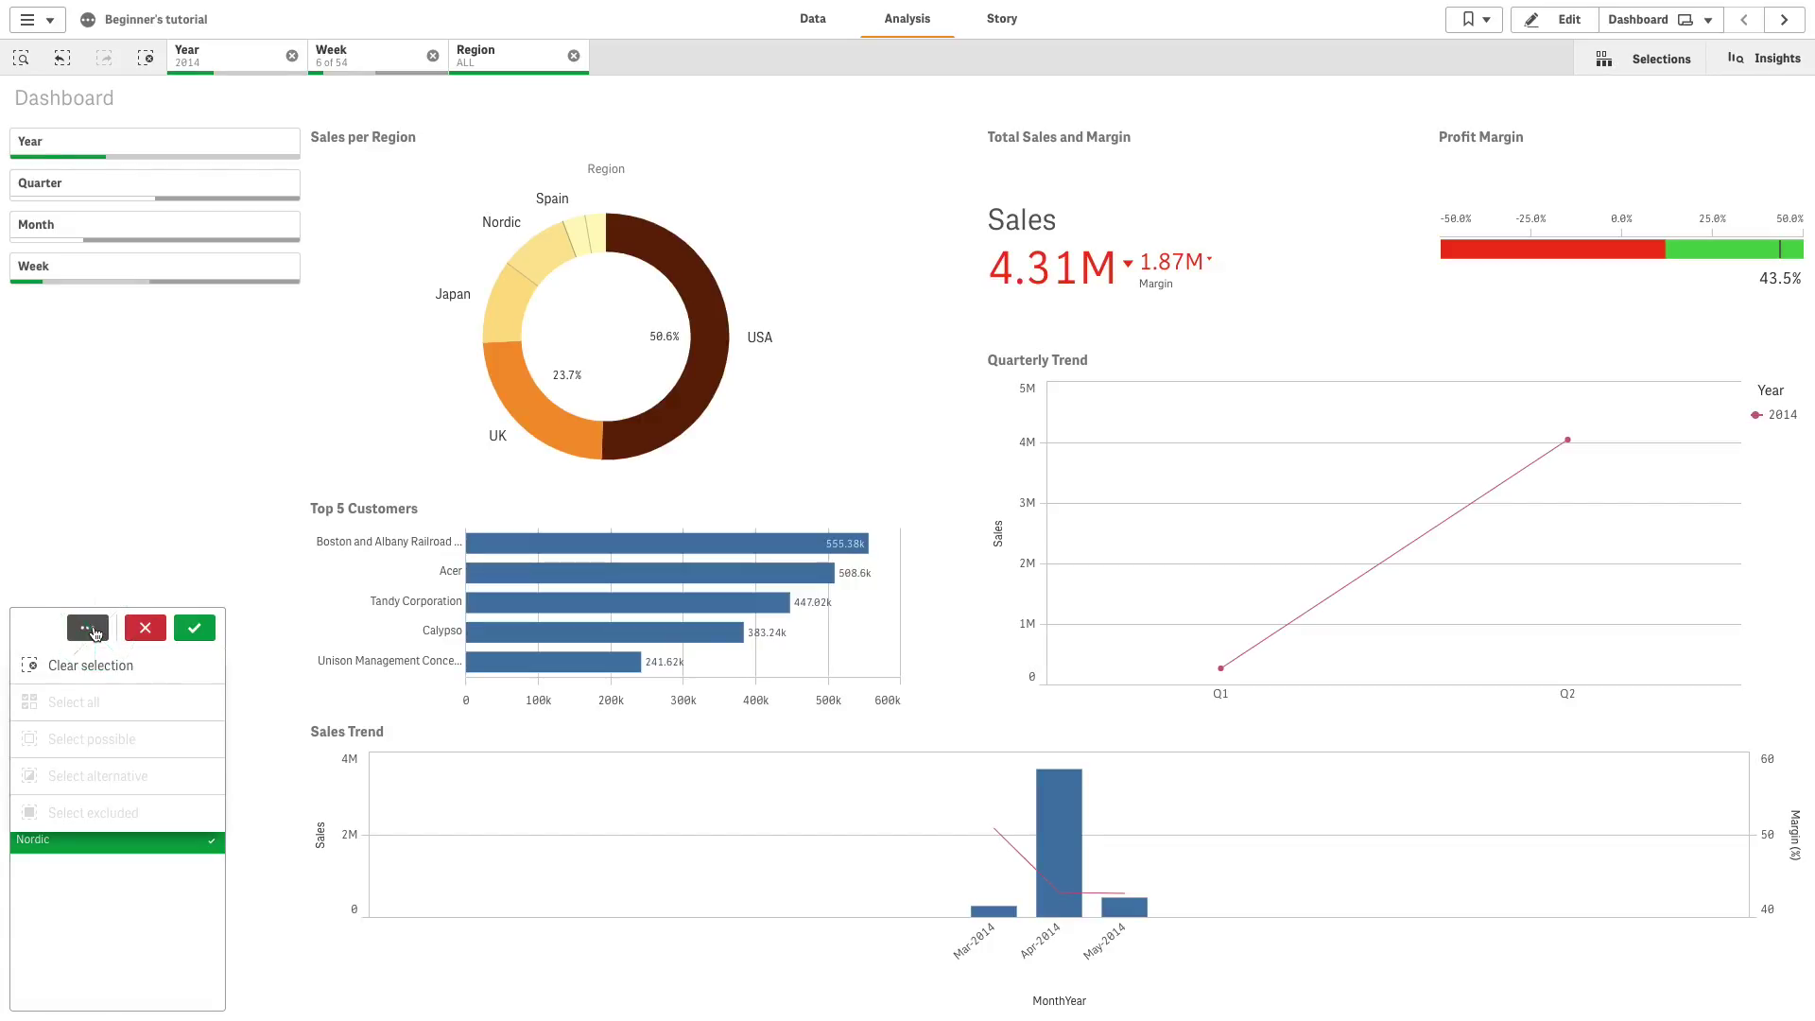
pyautogui.click(85, 664)
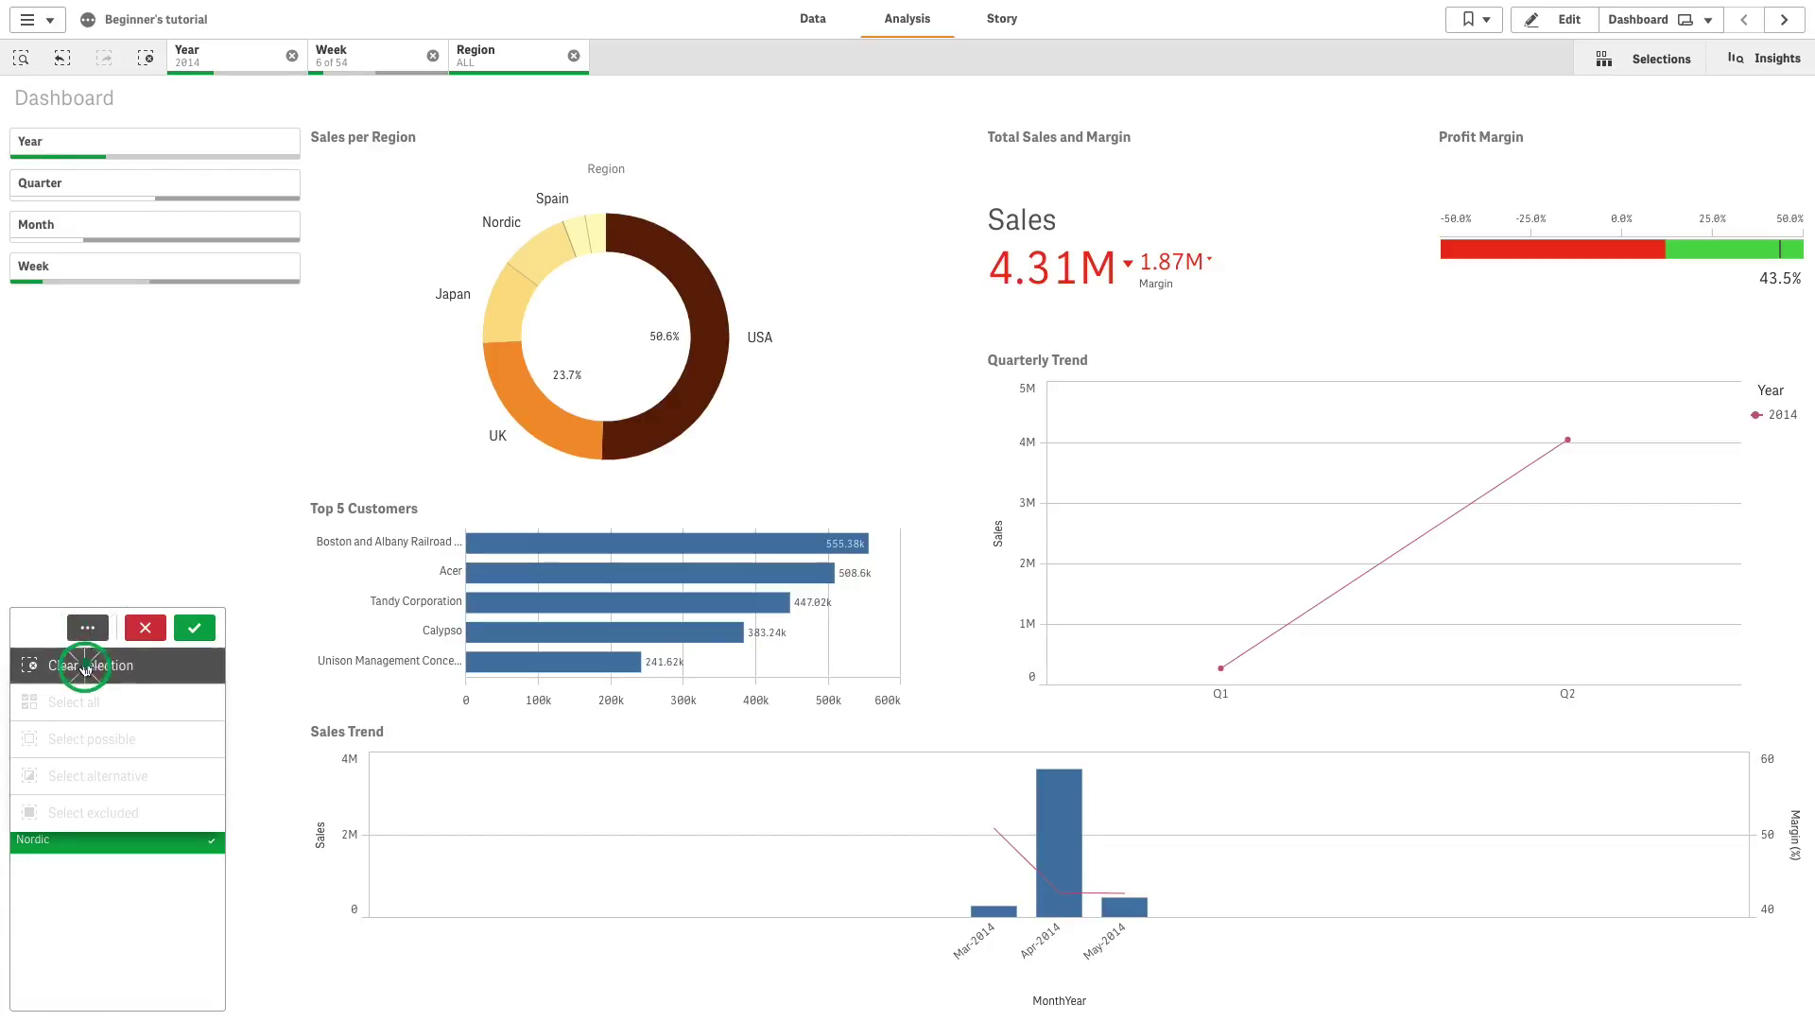
pyautogui.click(186, 639)
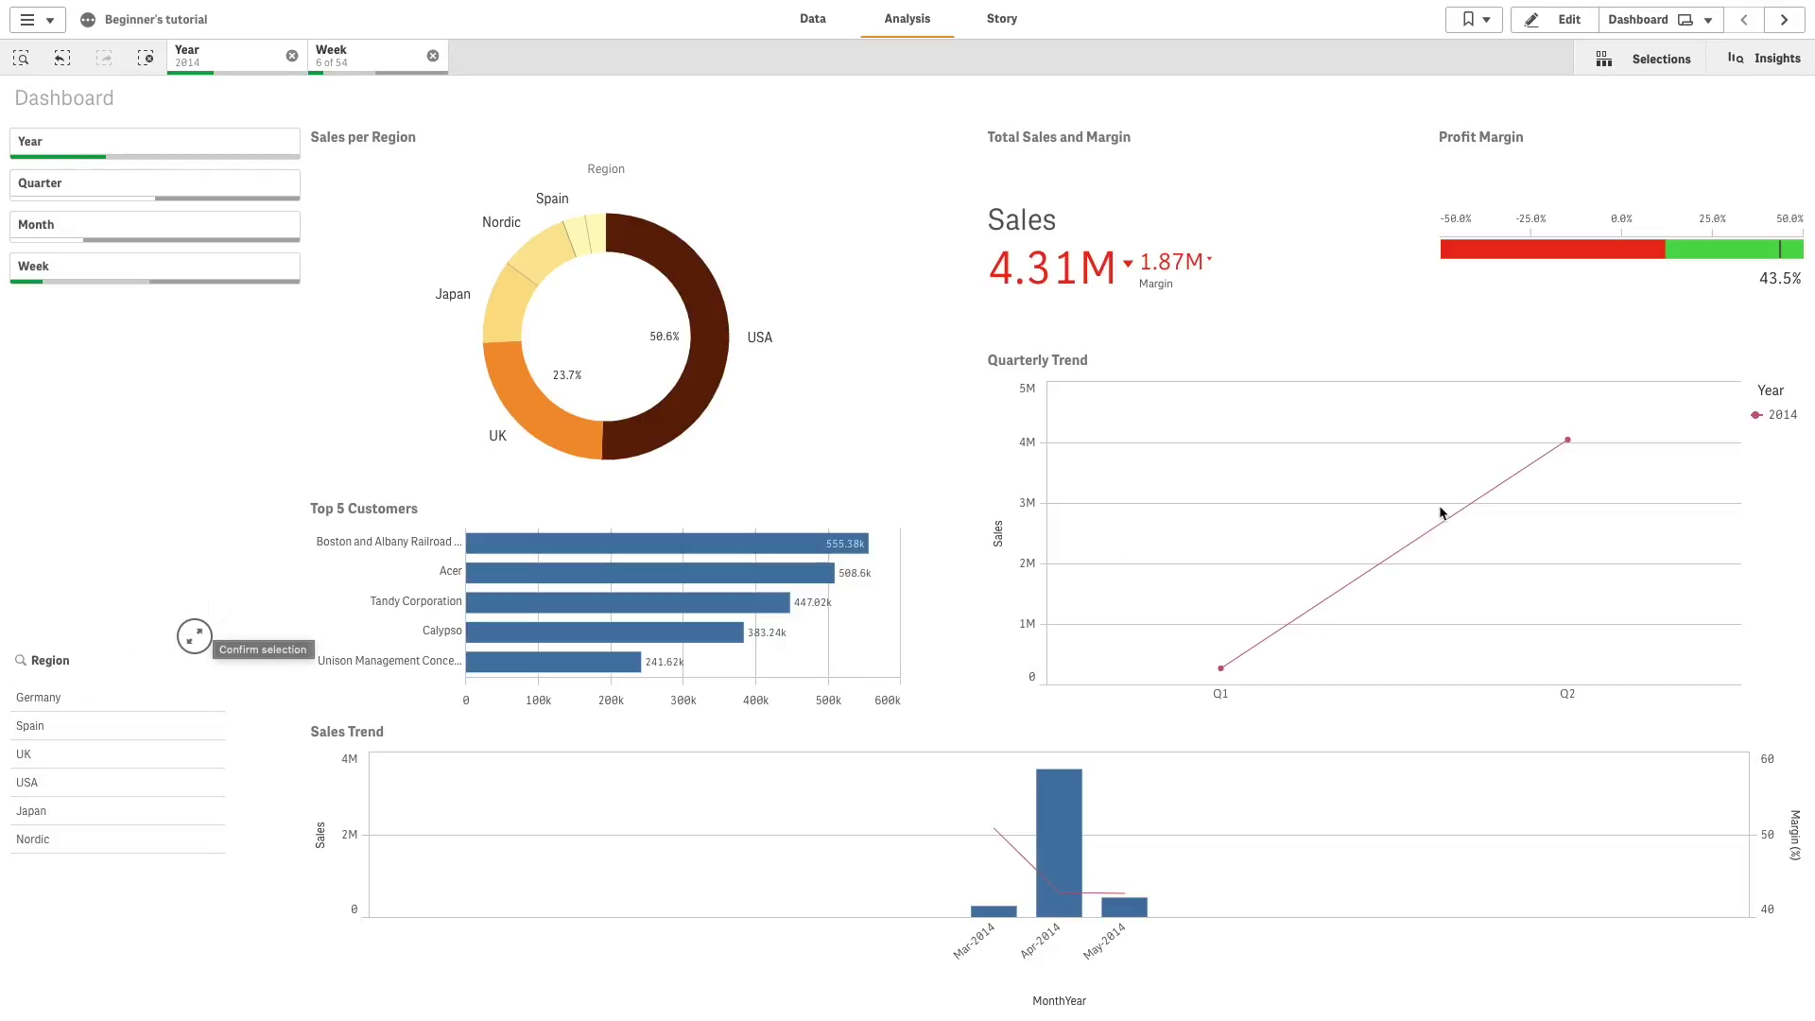